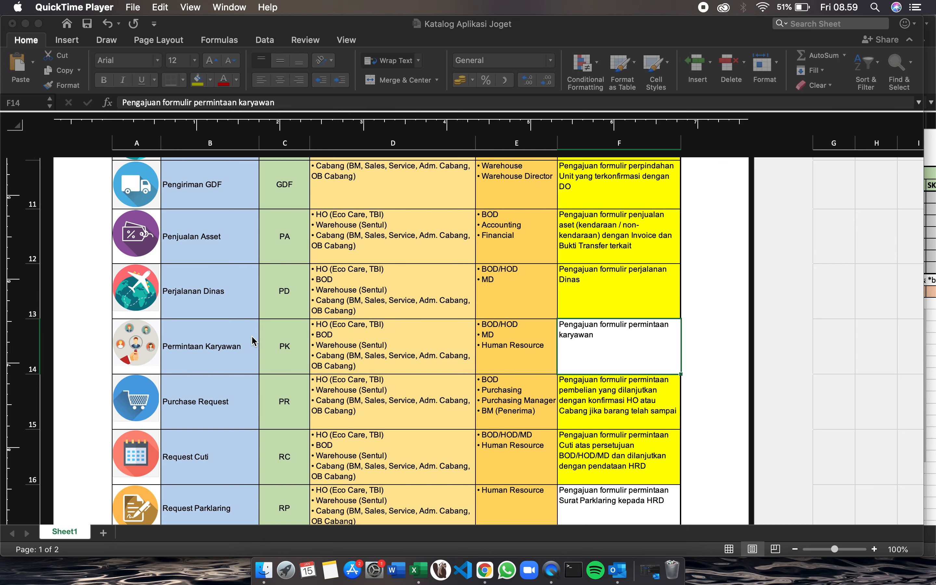
- Examine the Permintaan Karyawan entry in the application catalogue, including its code, requesters, approvers and description
scroll(252, 340, "down", 4)
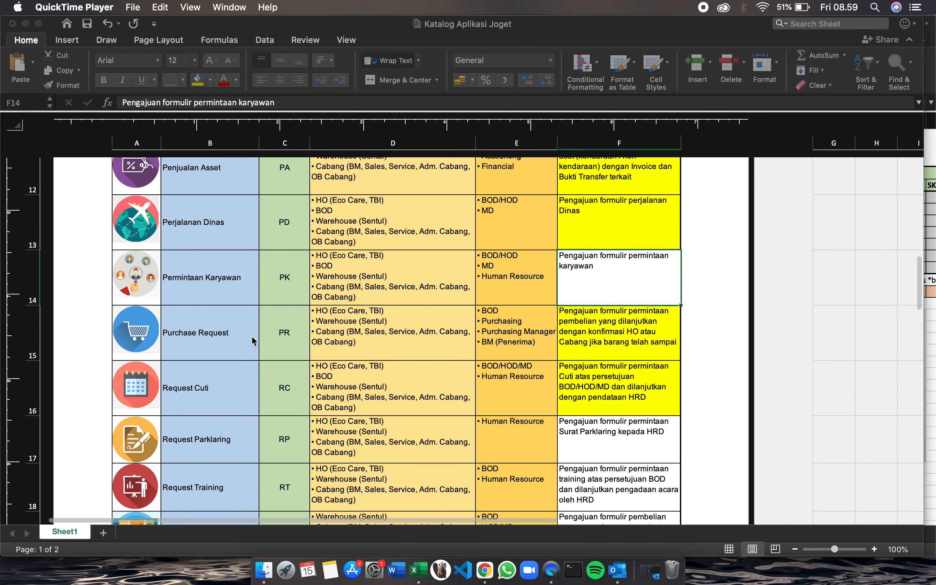
scroll(301, 280, "up", 4)
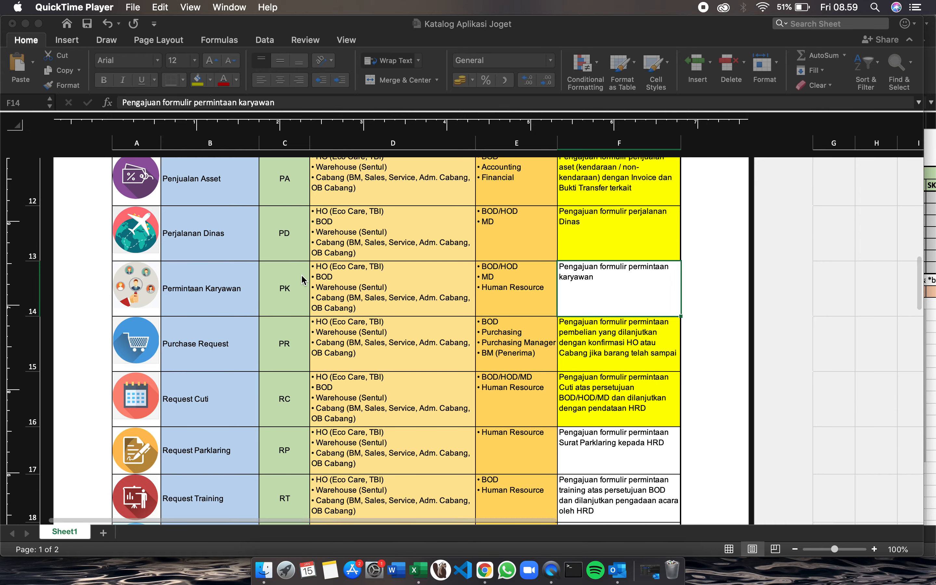
scroll(302, 279, "up", 20)
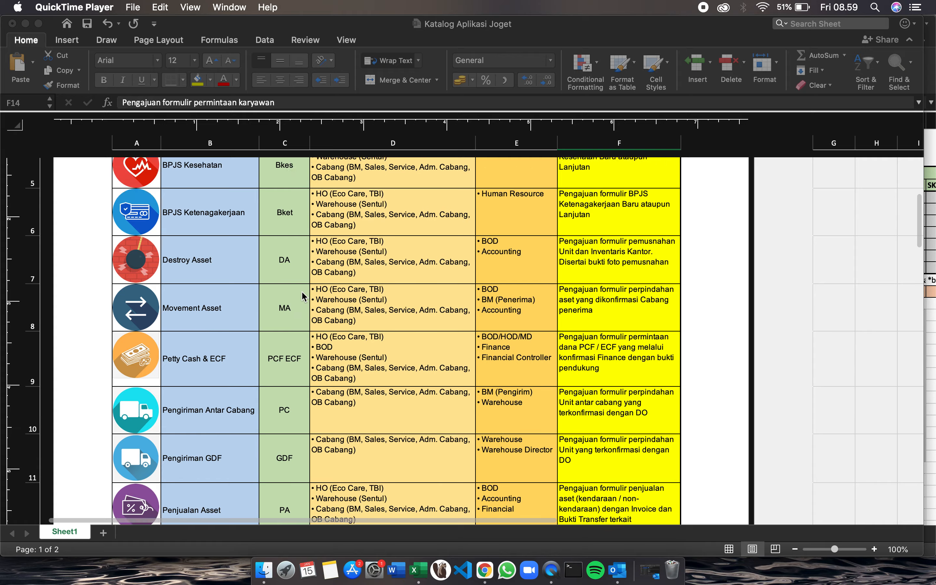
scroll(336, 331, "down", 10)
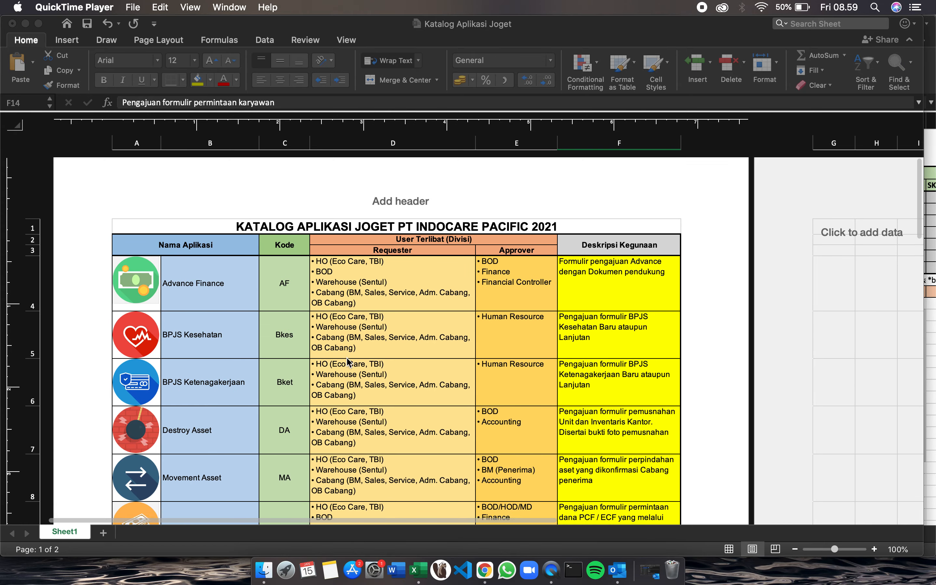
scroll(348, 361, "down", 10)
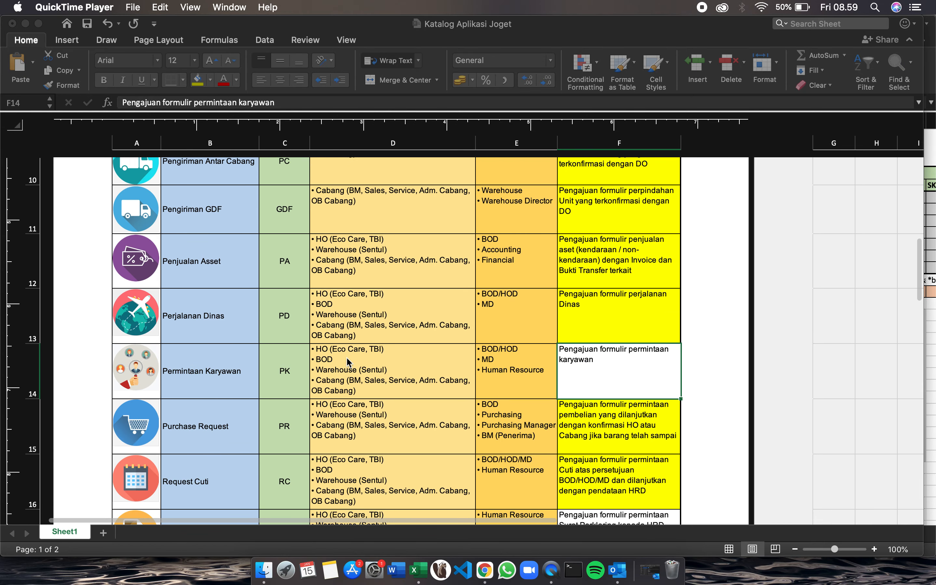
left_click(139, 358)
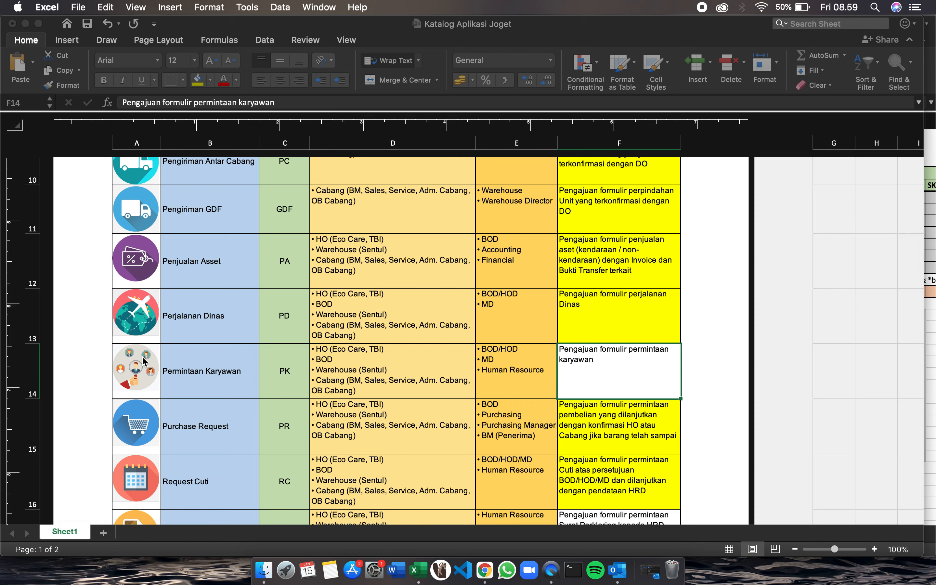
left_click(153, 360)
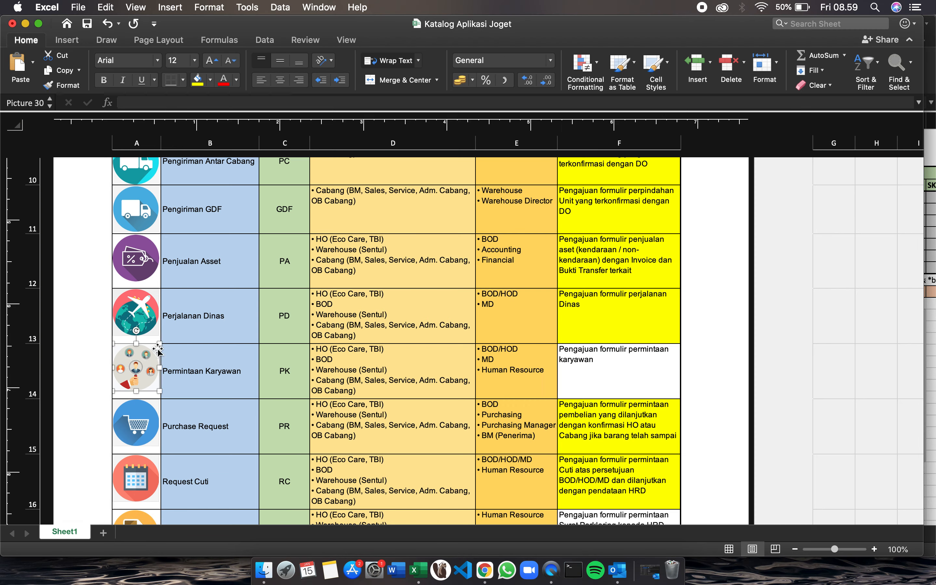
left_click(204, 381)
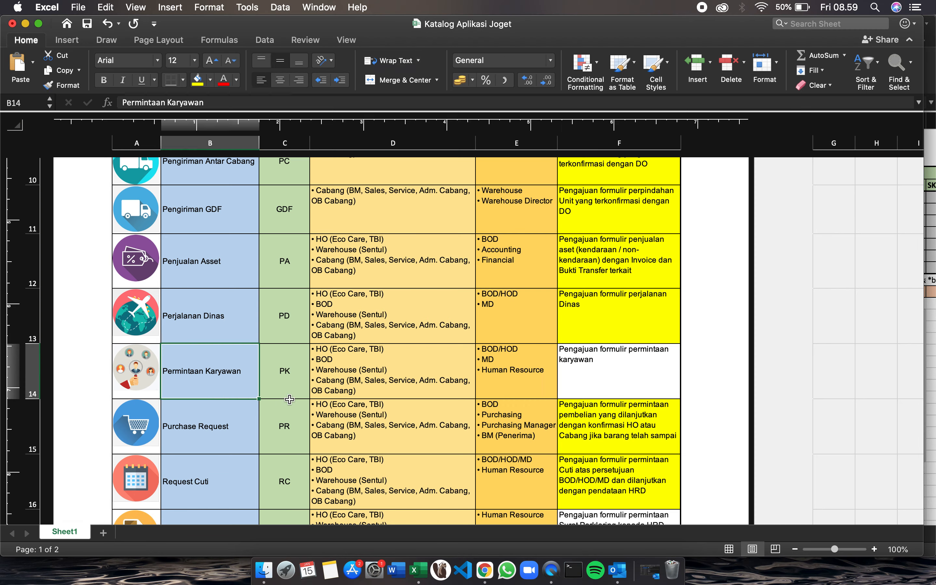
left_click(336, 385)
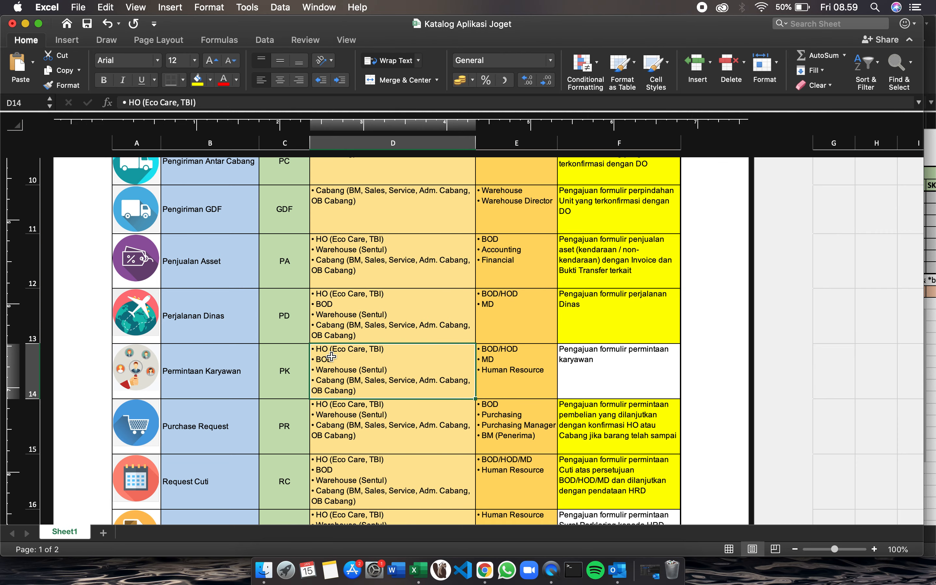
scroll(331, 358, "down", 2)
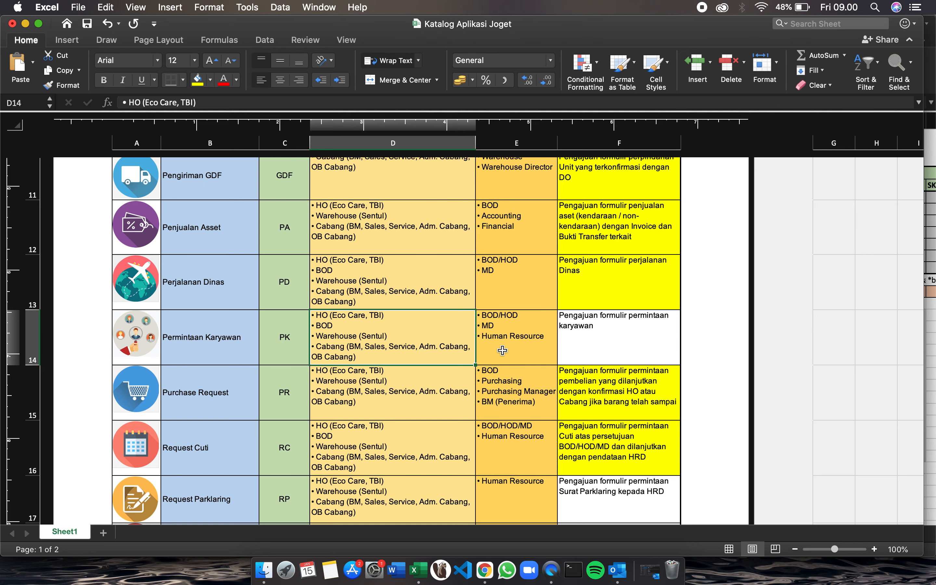
scroll(541, 358, "up", 2)
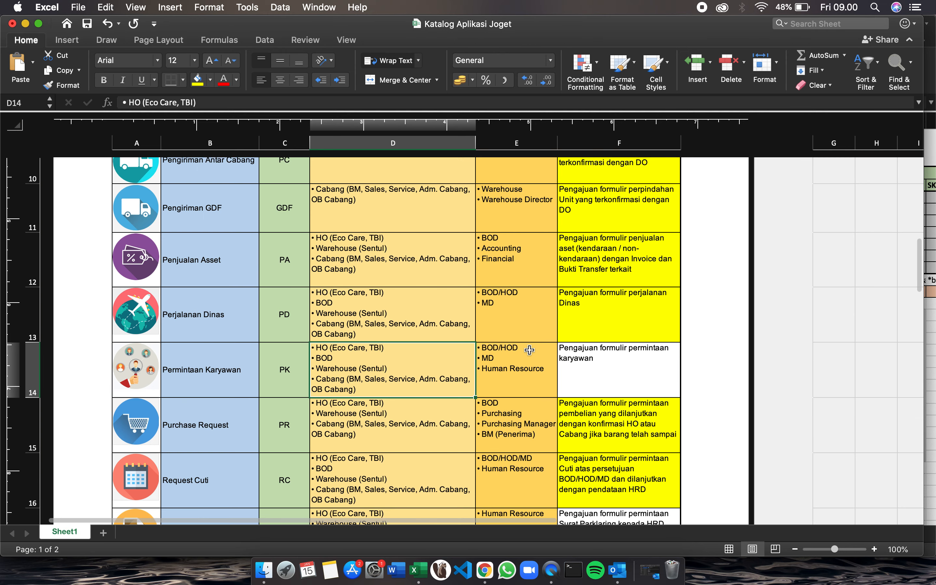
- Switch to the Joget DX App Center in the browser and open the Permintaan Karyawan application
key("ctrl+Right")
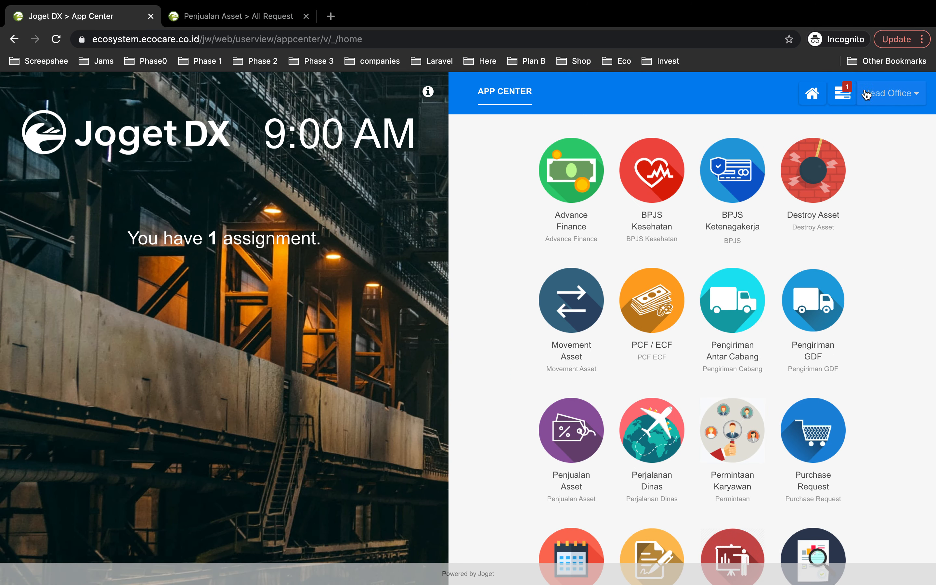
scroll(850, 214, "down", 5)
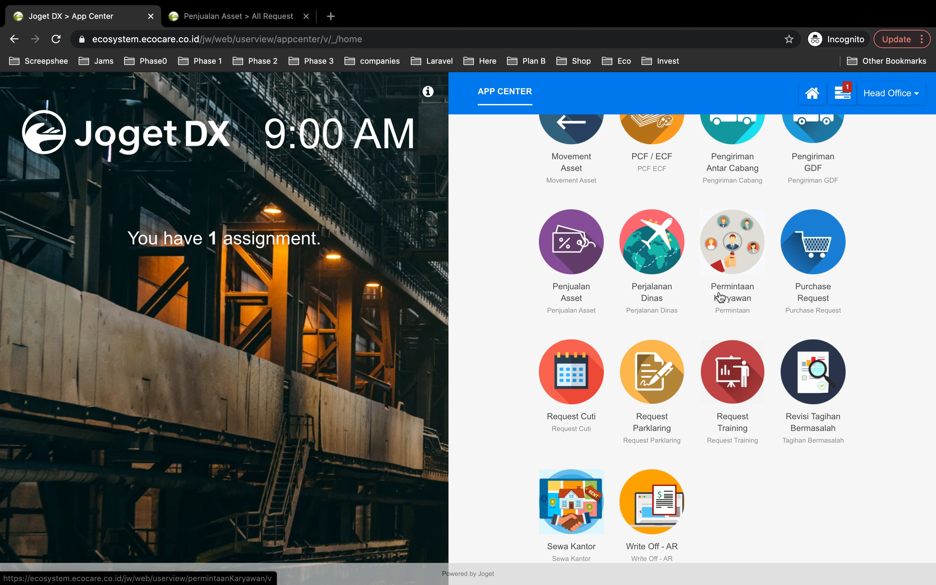
left_click(746, 255)
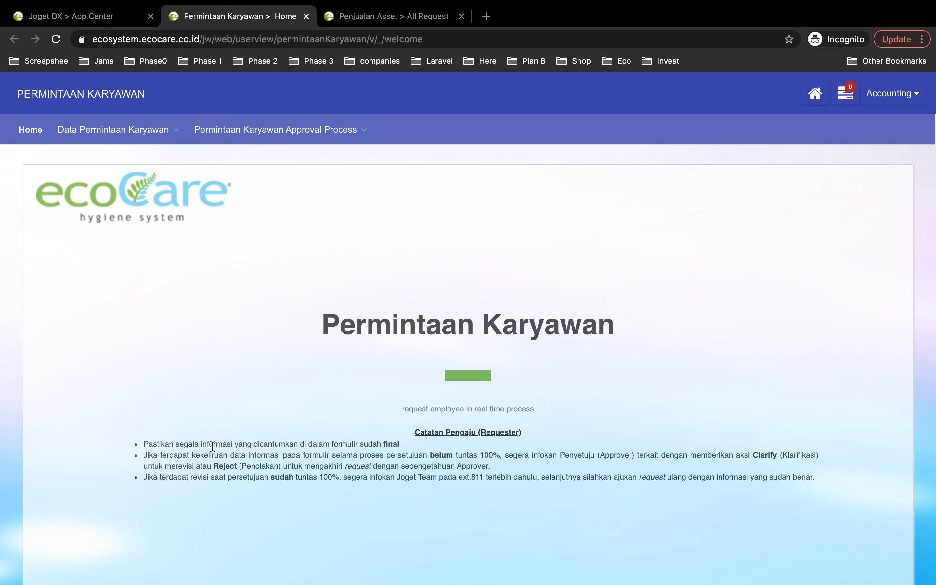
- Review the application's process and data options, and view the All Request list under Data Permintaan Karyawan
left_click(240, 134)
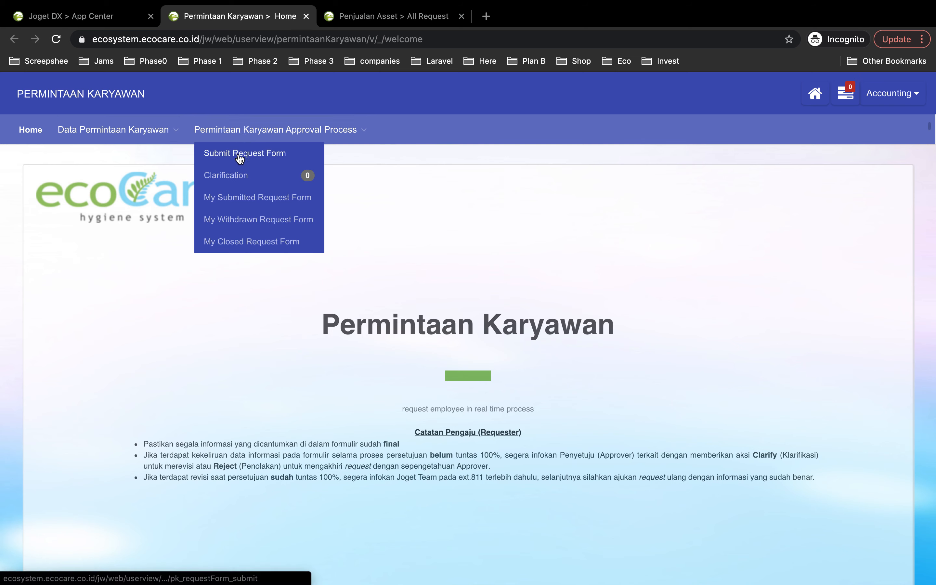
left_click(177, 138)
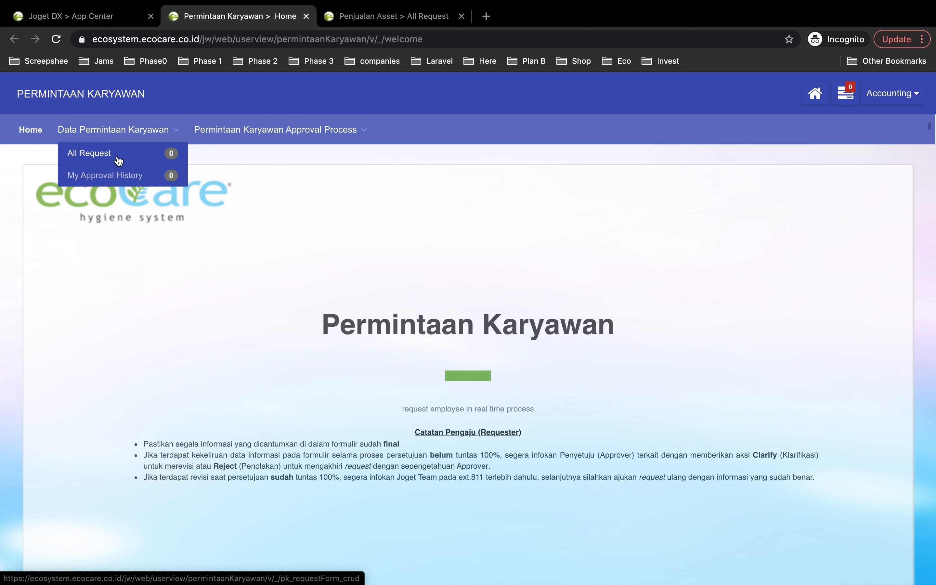
left_click(140, 155)
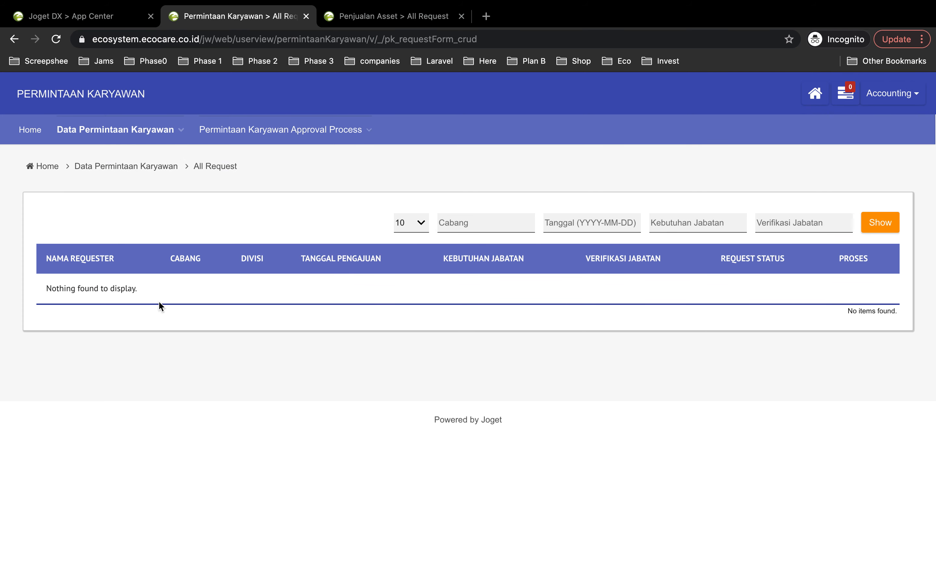
left_click_drag(46, 289, 144, 297)
- Open the Submit Request Form of the Permintaan Karyawan Approval Process and look over its sections
mouse_move(203, 132)
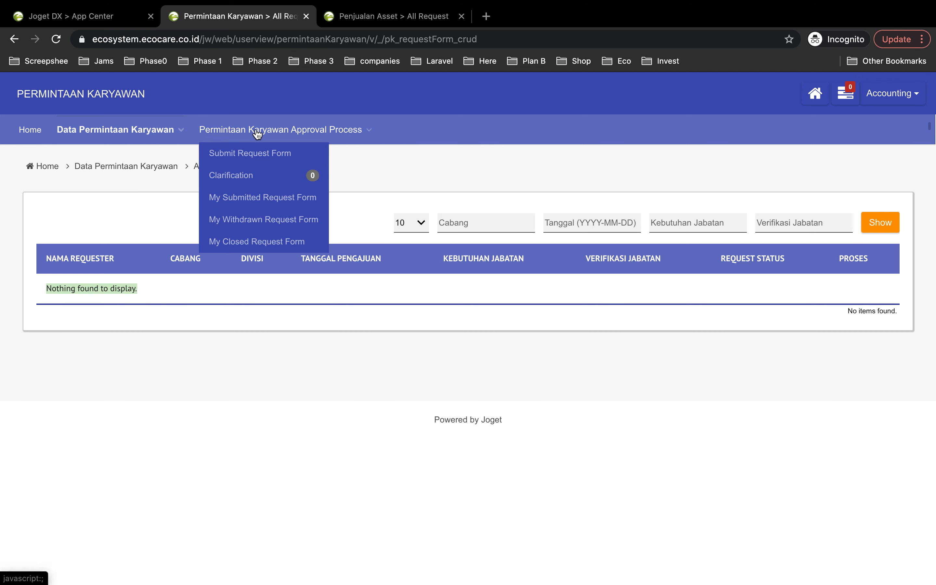
left_click(254, 162)
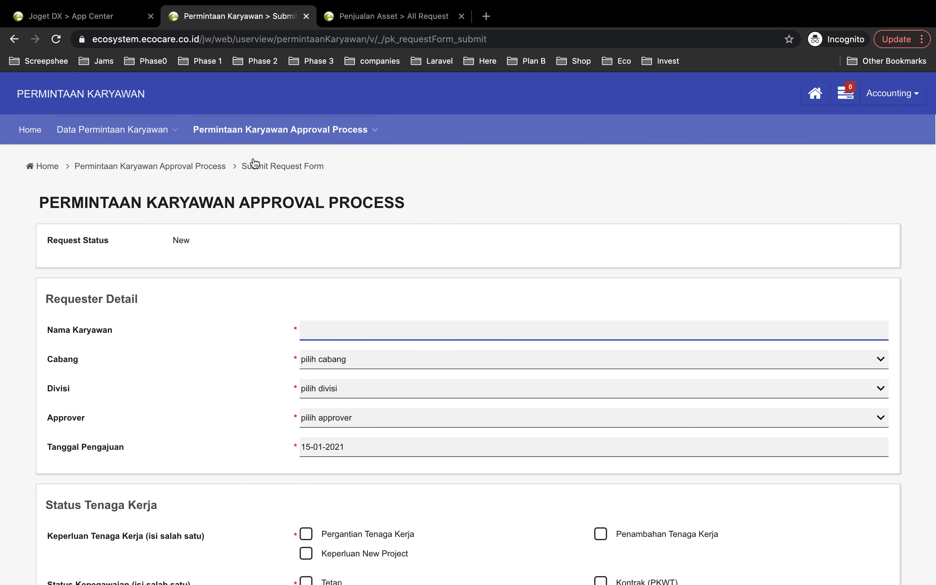
scroll(252, 351, "down", 1)
scroll(253, 352, "down", 15)
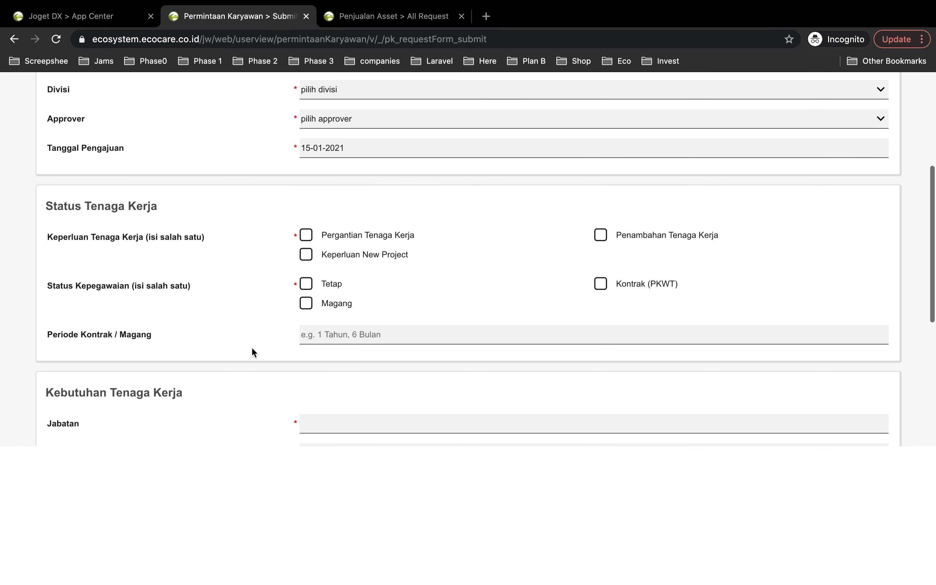
scroll(254, 351, "down", 15)
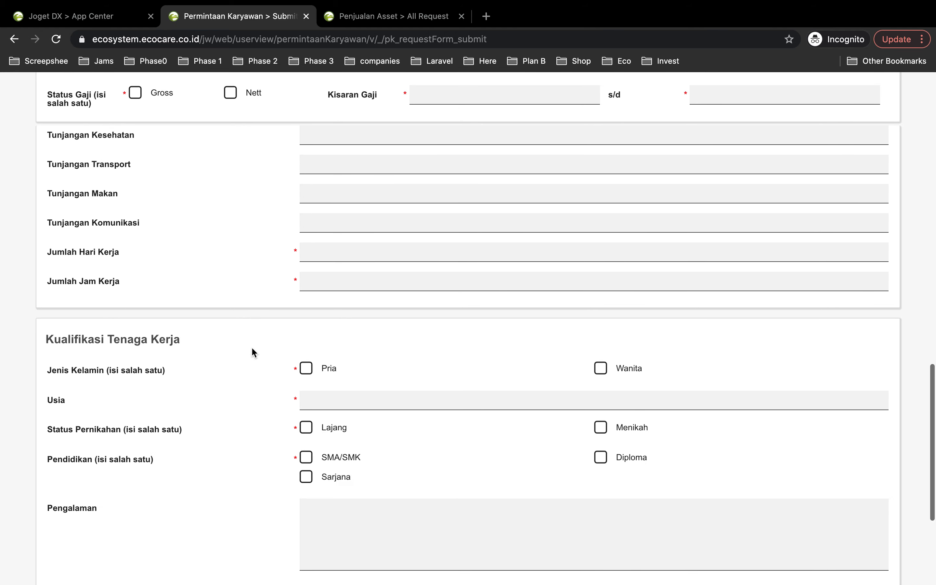
scroll(252, 351, "up", 15)
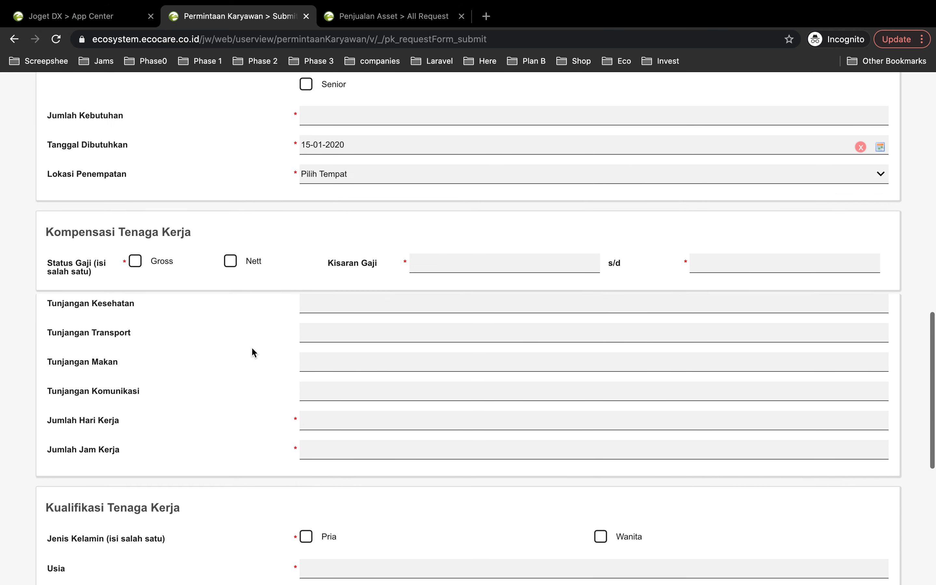
scroll(252, 351, "up", 10)
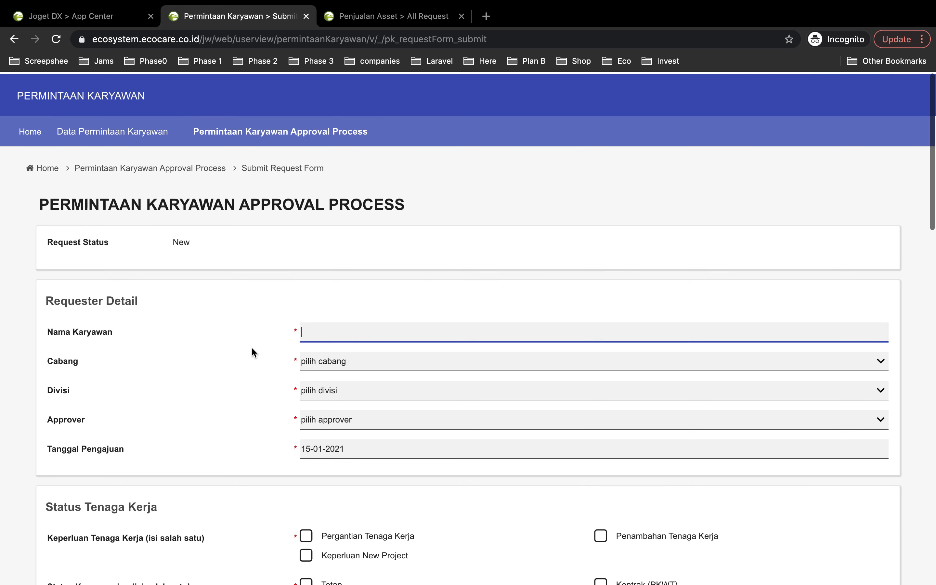
- Fill in Requester Detail with the employee's name, Cabang HO, Divisi Information Technology and the first listed approver
left_click(342, 332)
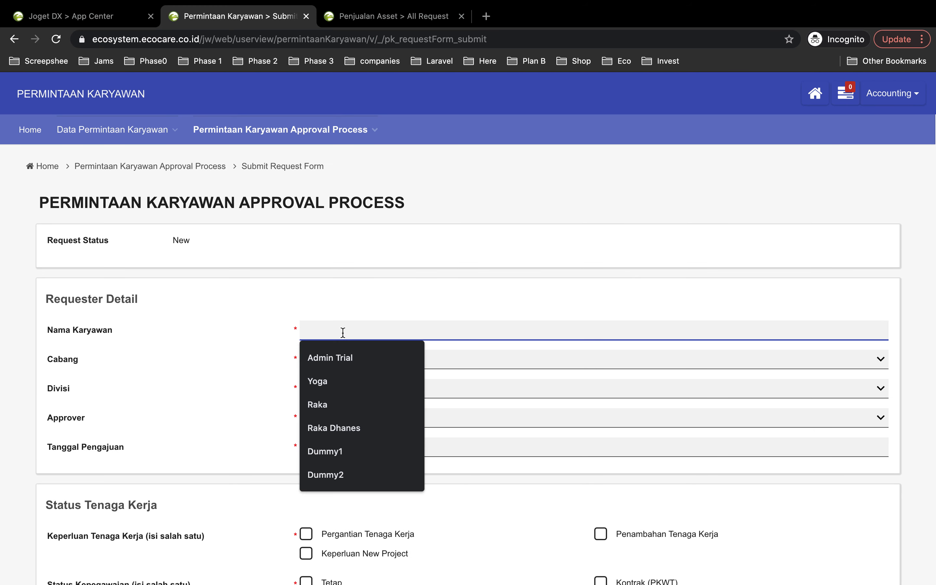
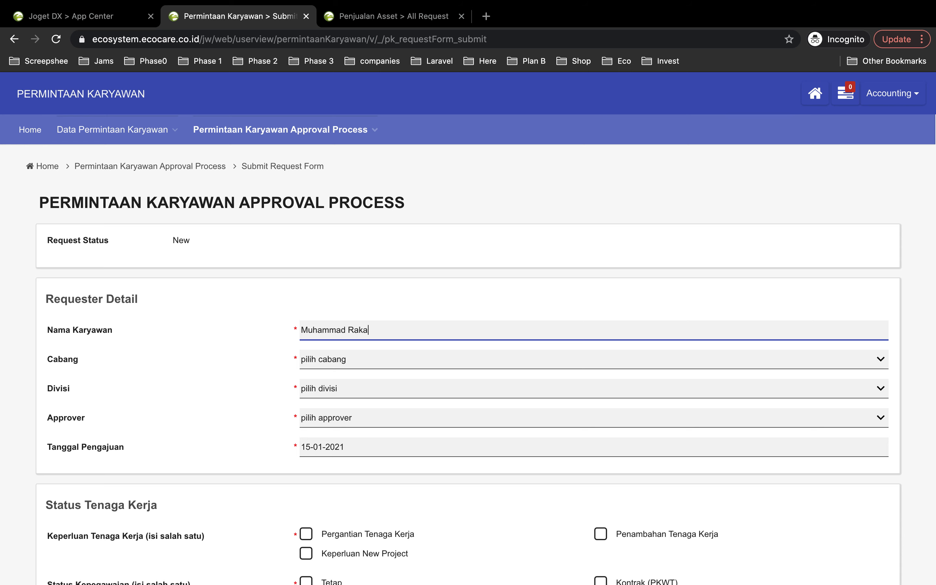
left_click(332, 363)
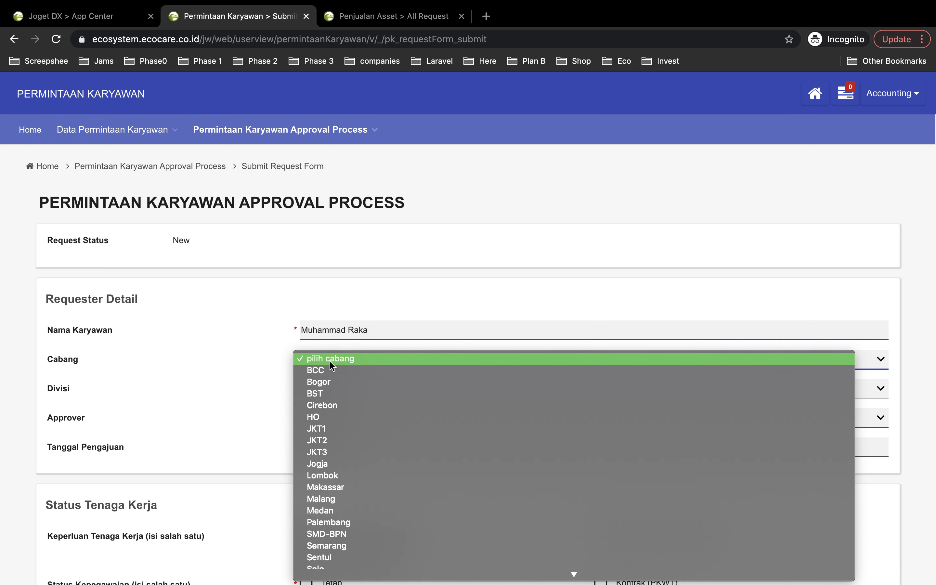
left_click(347, 418)
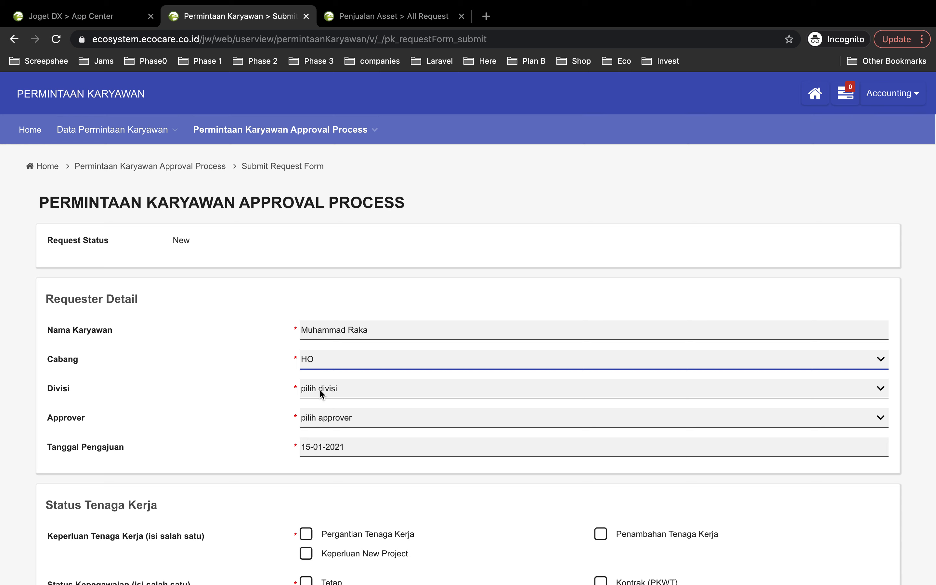
left_click(323, 390)
left_click(339, 468)
left_click(315, 421)
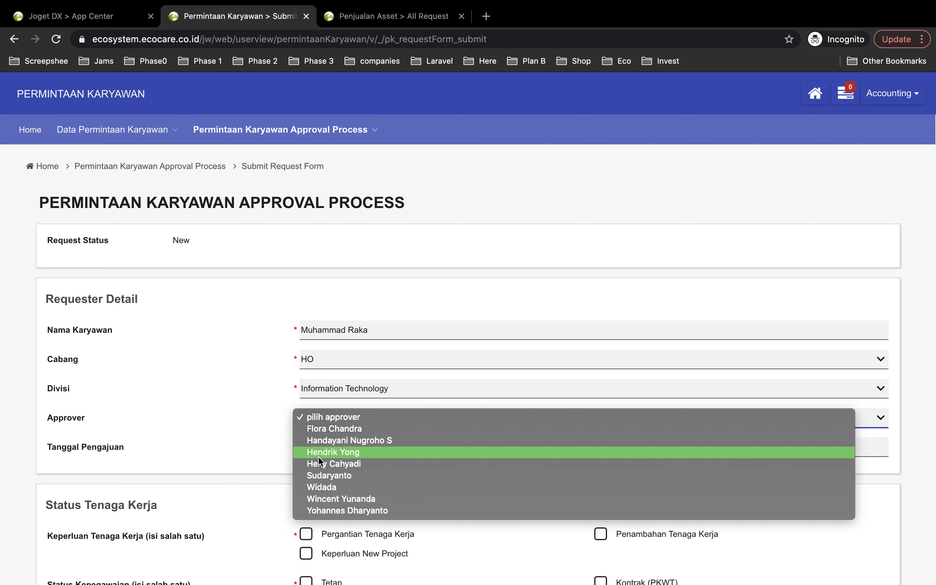
left_click(312, 428)
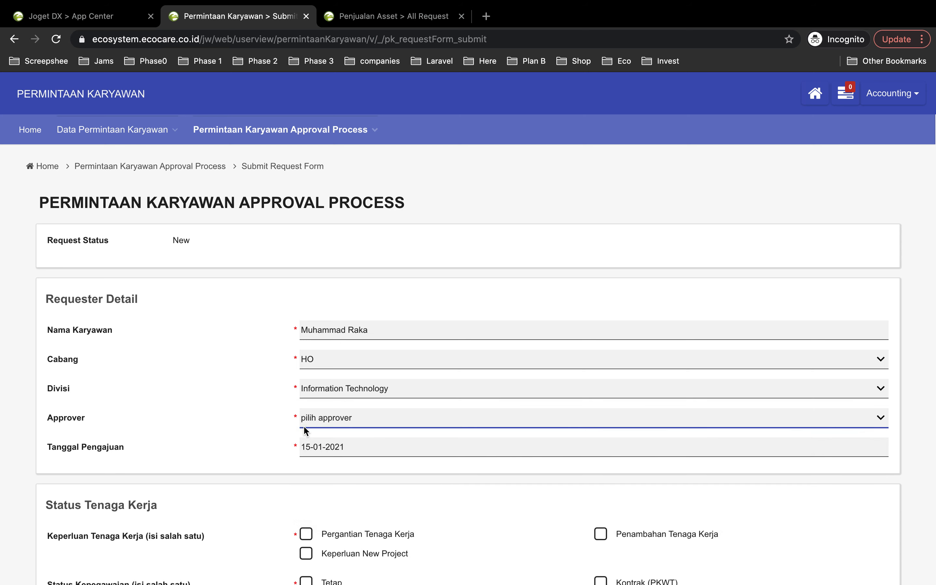
- In Status Tenaga Kerja, mark the need as Penambahan Tenaga Kerja and the employment status as Kontrak (PKWT)
scroll(331, 445, "down", 4)
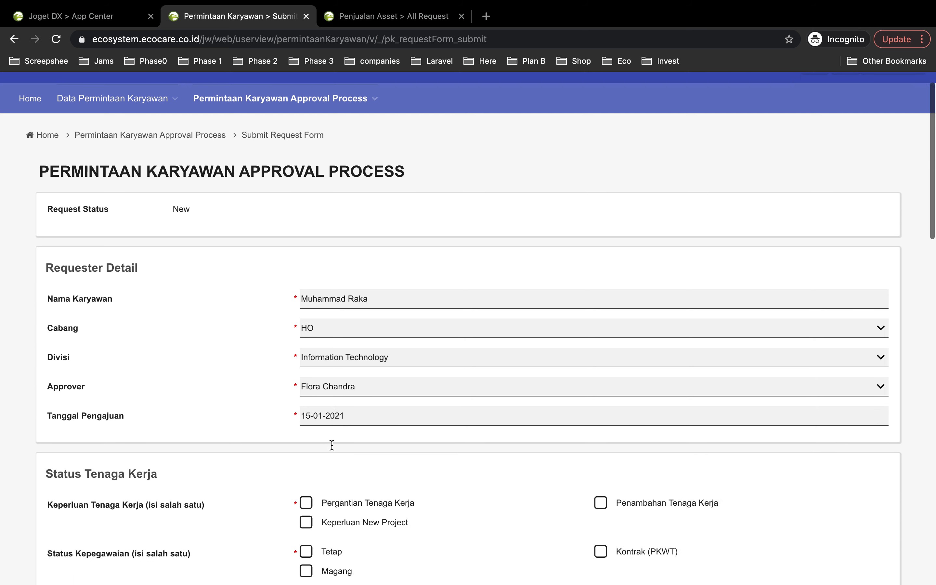
scroll(331, 449, "down", 3)
scroll(331, 449, "up", 4)
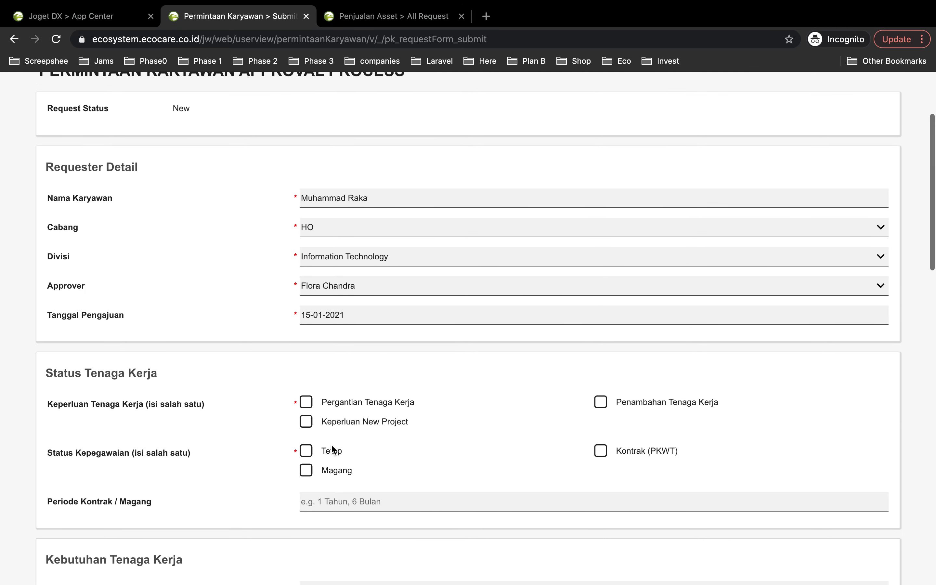
scroll(331, 449, "down", 5)
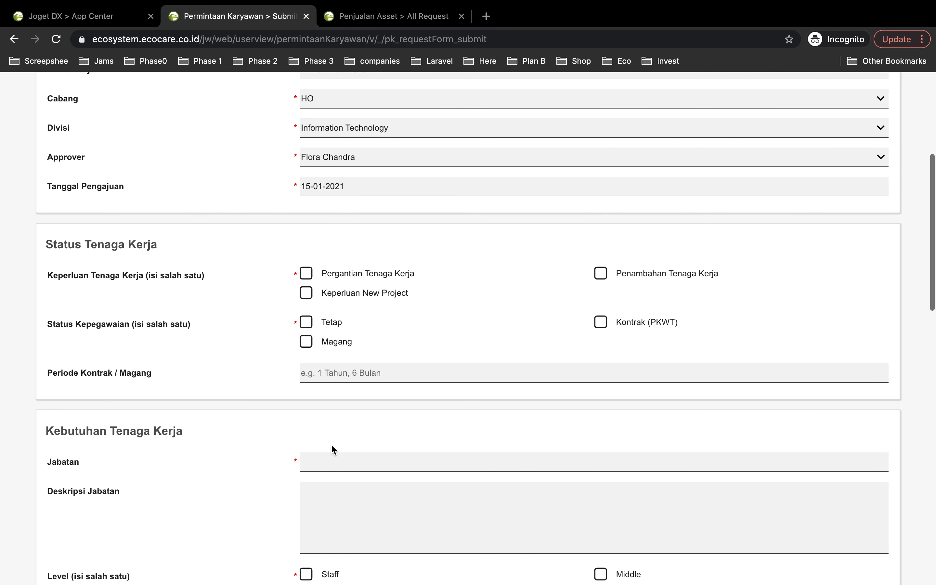
scroll(331, 444, "down", 1)
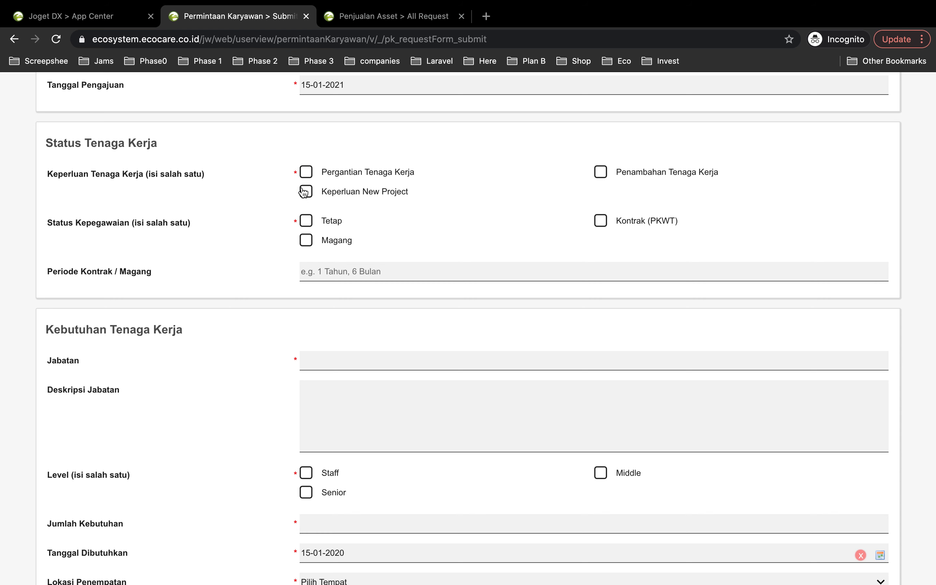
left_click(601, 172)
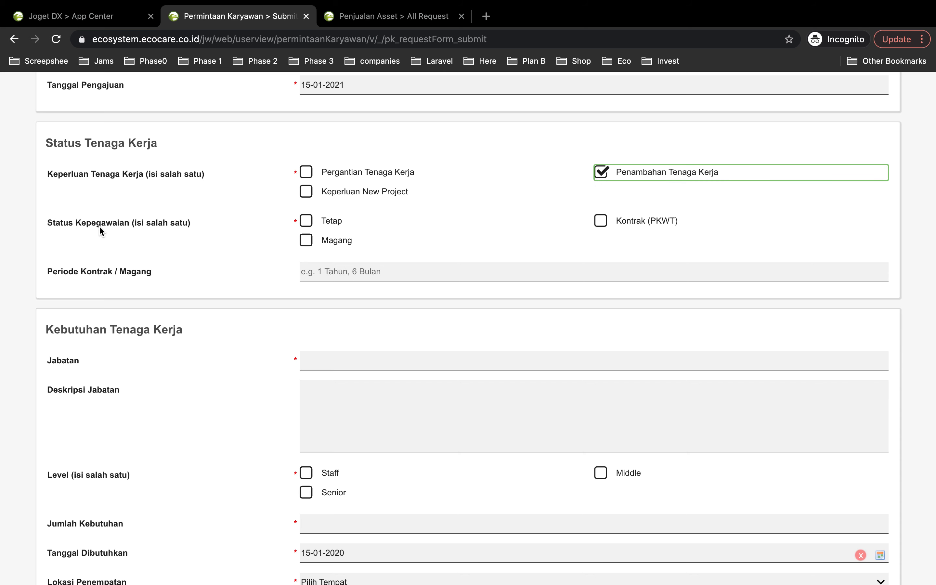
left_click(601, 223)
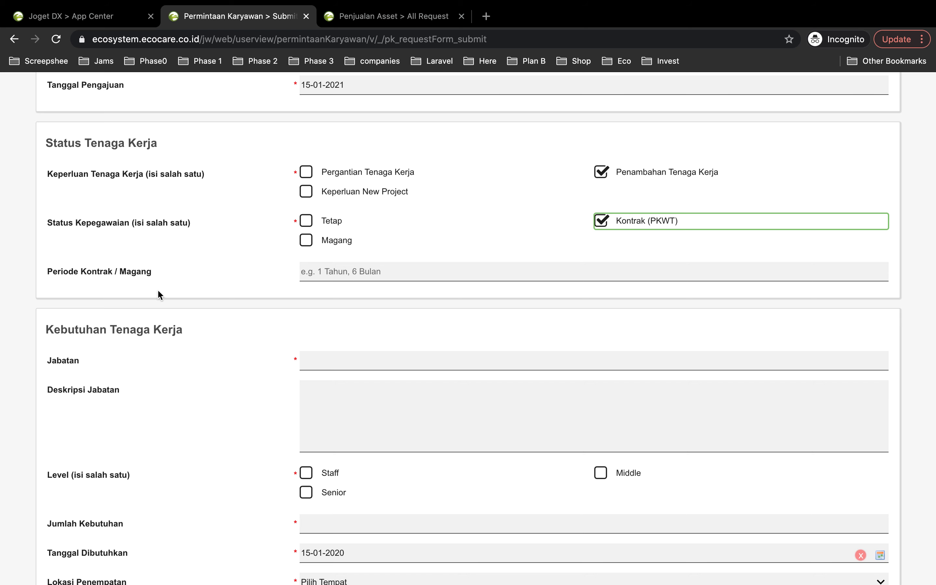
- Enter "1 tahun" as the Periode Kontrak / Magang in Status Tenaga Kerja
left_click(328, 272)
type("1 ")
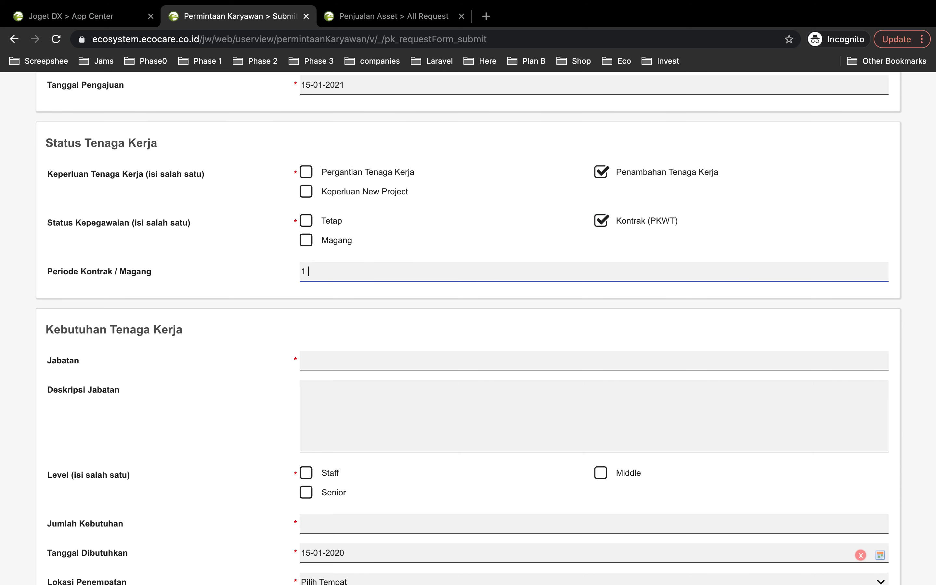
type("tahun")
- Enter "Backend Developer" as the Jabatan in Kebutuhan Tenaga Kerja
scroll(350, 344, "down", 3)
left_click(332, 311)
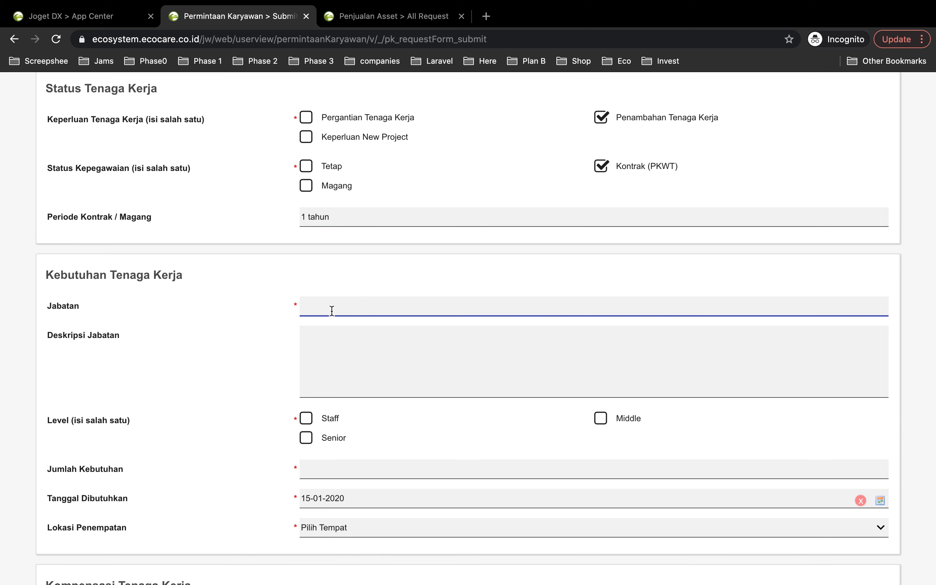
scroll(294, 278, "down", 5)
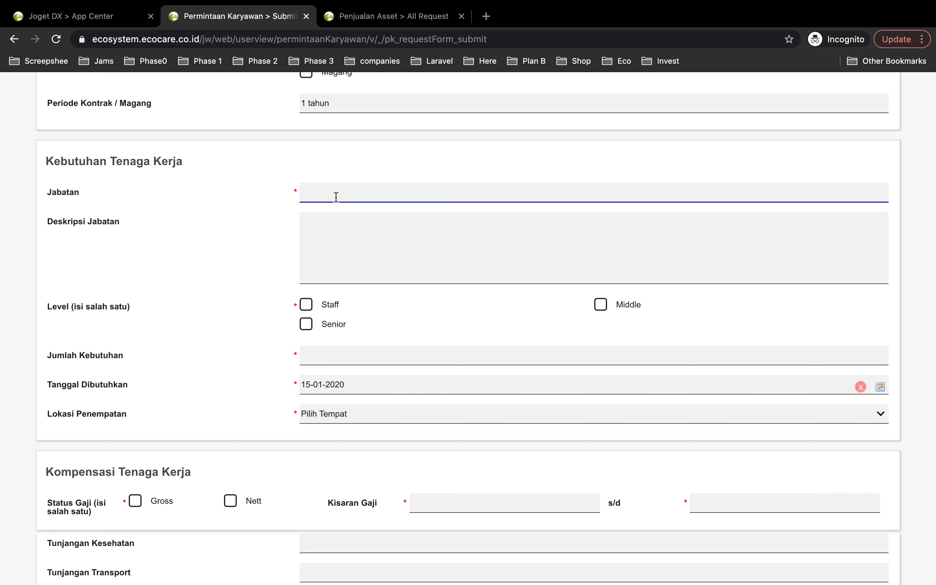
type("Backend Developer")
- Fill in Deskripsi Jabatan with "Develop new app for Ecocare, TBI, dan PestCare"
left_click(387, 244)
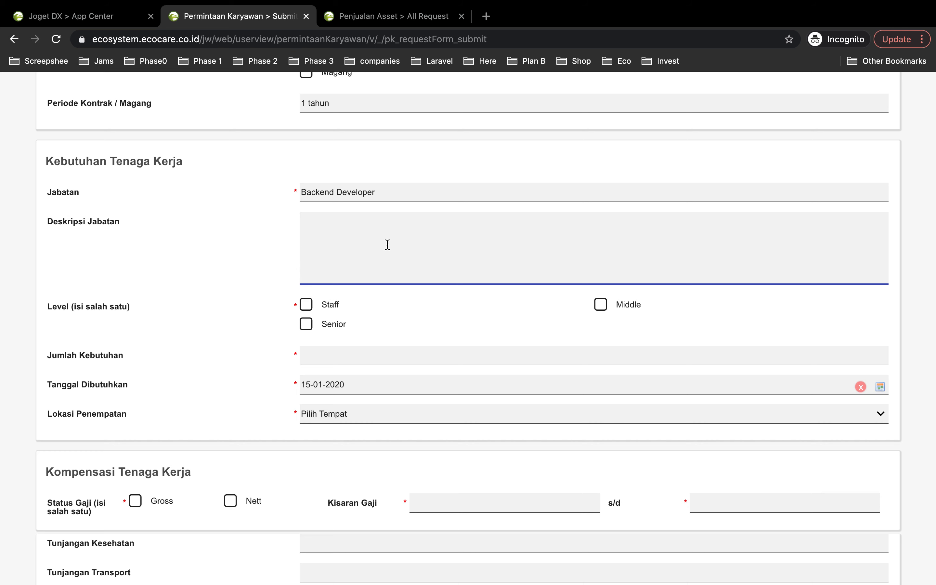
type("Develop new app for Ecoca")
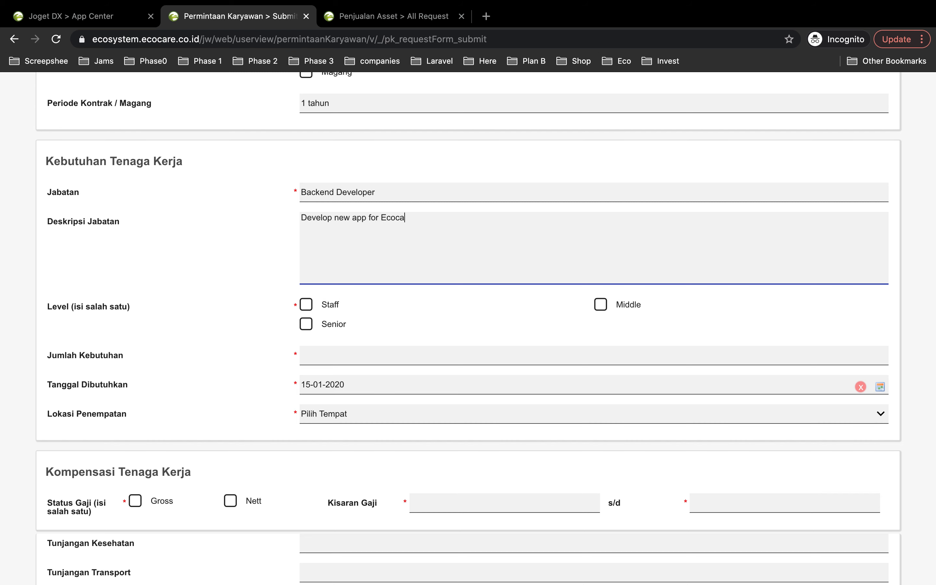
type("re, TBI, dan Pest")
key("BackSpace")
type("=c")
key("BackSpace")
type("Care")
- Mark the Level as Senior and set Jumlah Kebutuhan to 1
scroll(394, 387, "down", 1)
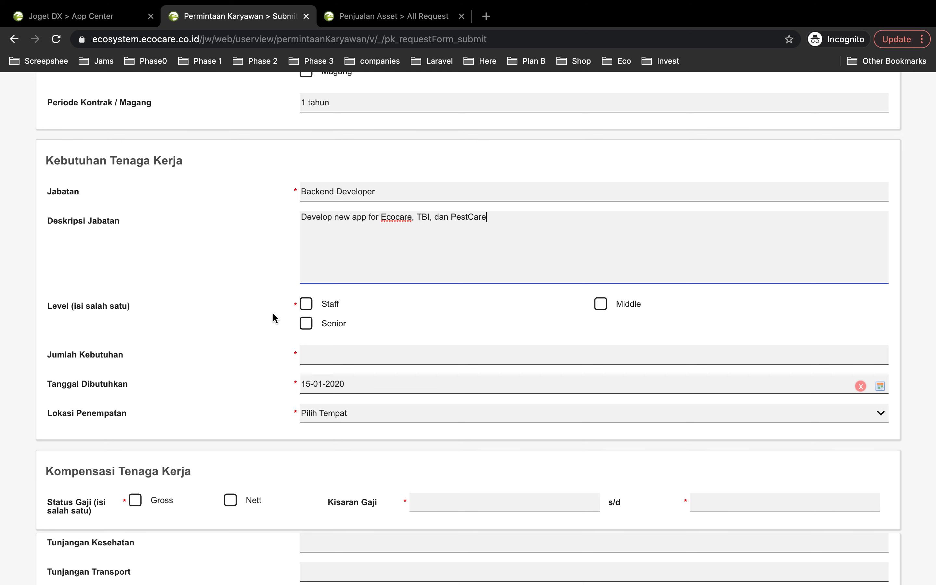
scroll(273, 316, "down", 5)
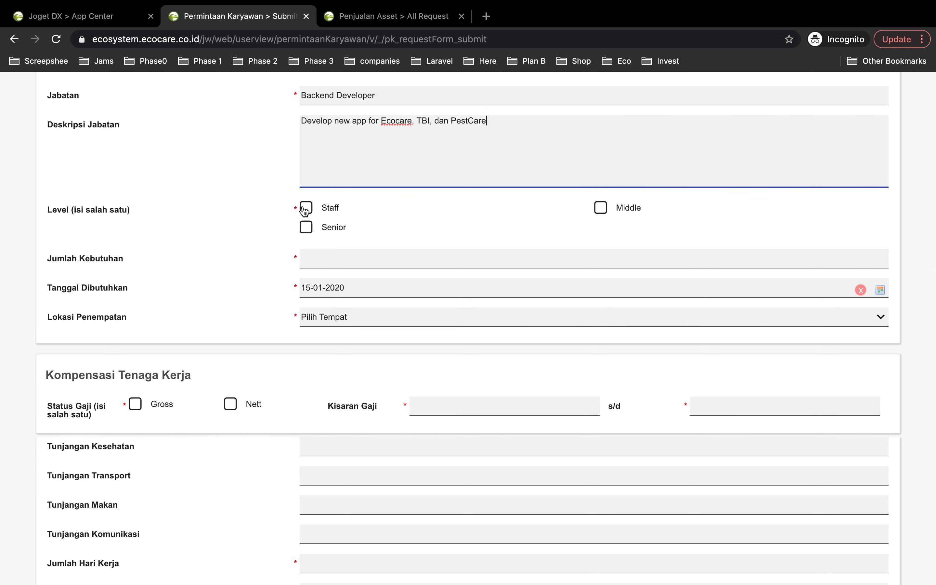
left_click(305, 227)
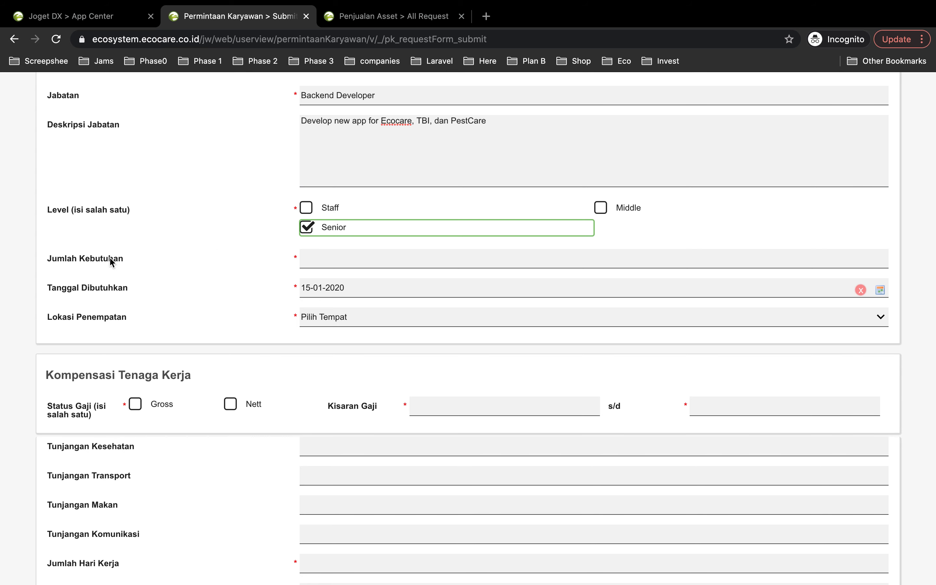
left_click(326, 259)
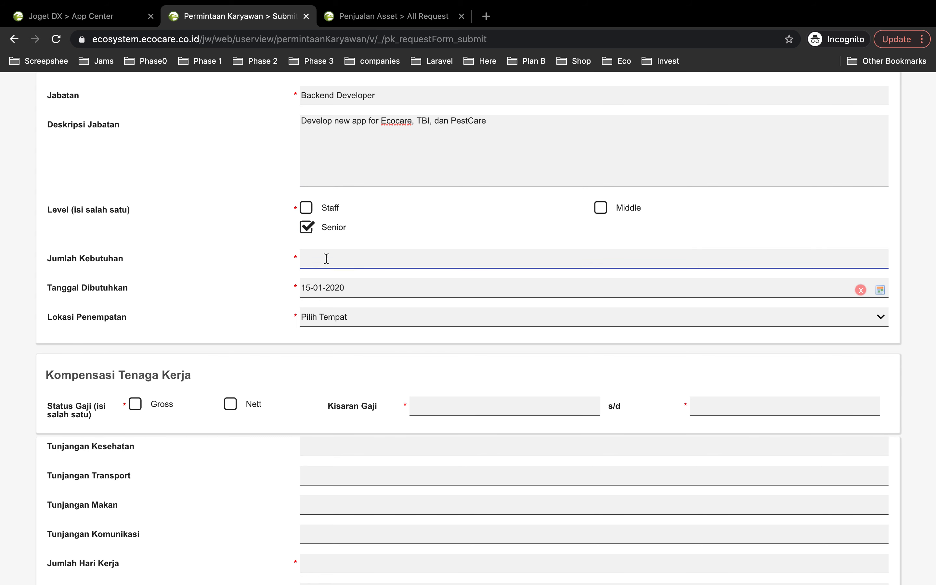
type("rrr")
key("BackSpace")
key("BackSpace")
type("1")
- Set Tanggal Dibutuhkan to 31-01-2020
left_click(368, 290)
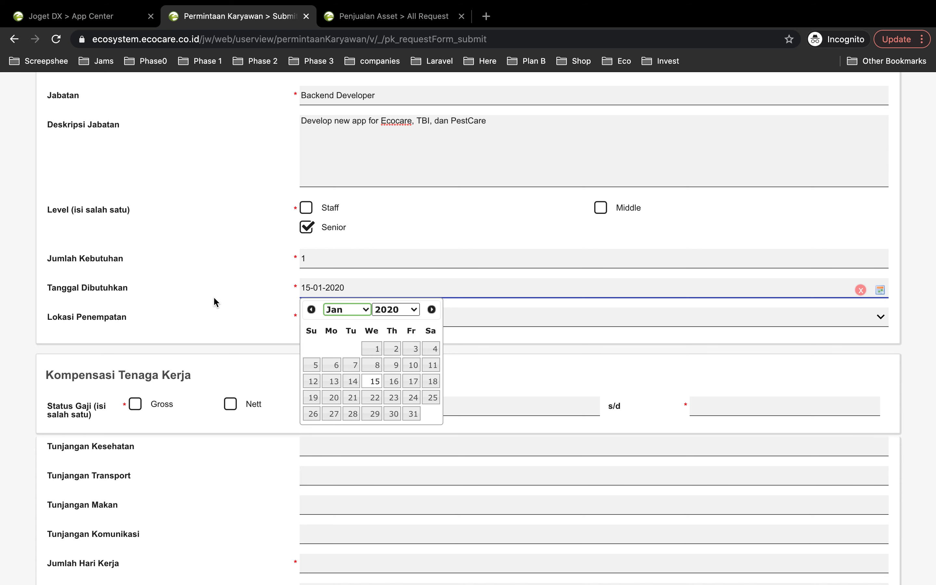
scroll(206, 284, "down", 1)
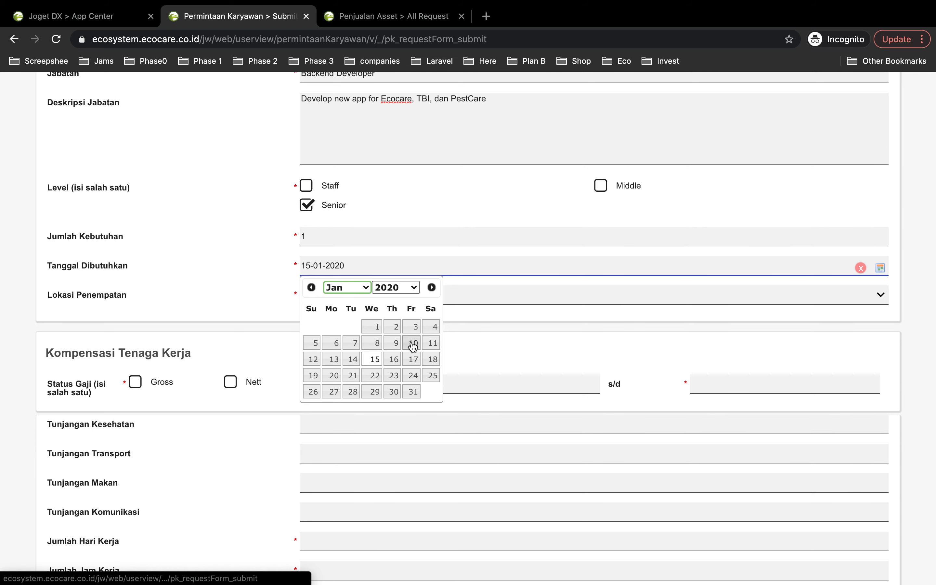
left_click(413, 392)
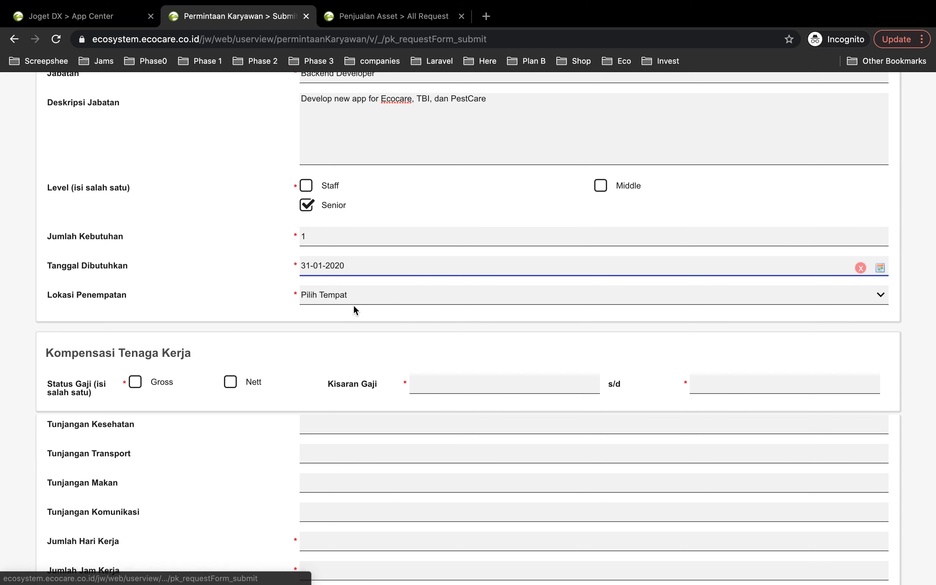
- Set Tanggal Dibutuhkan to 29-01-2020 and choose HO as the Lokasi Penempatan
left_click(344, 266)
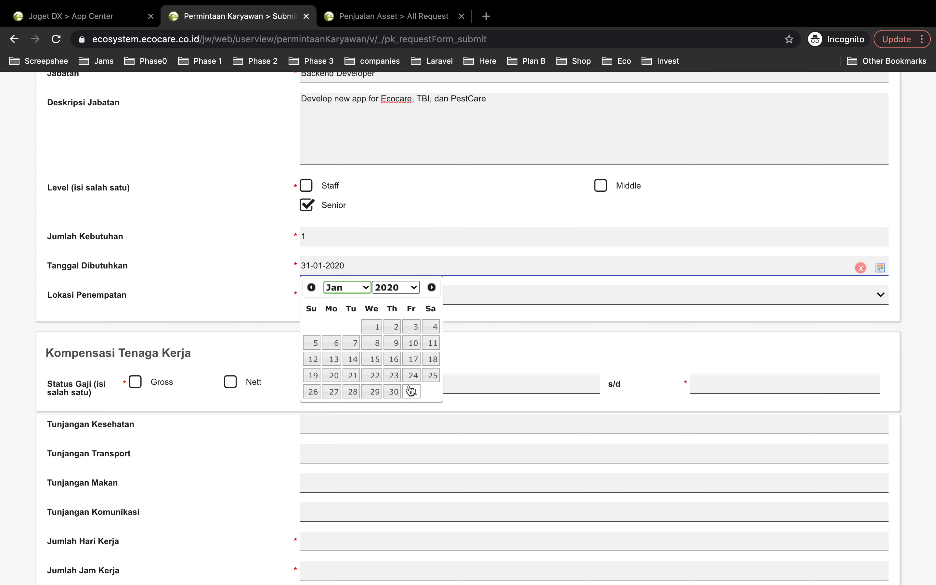
left_click(373, 391)
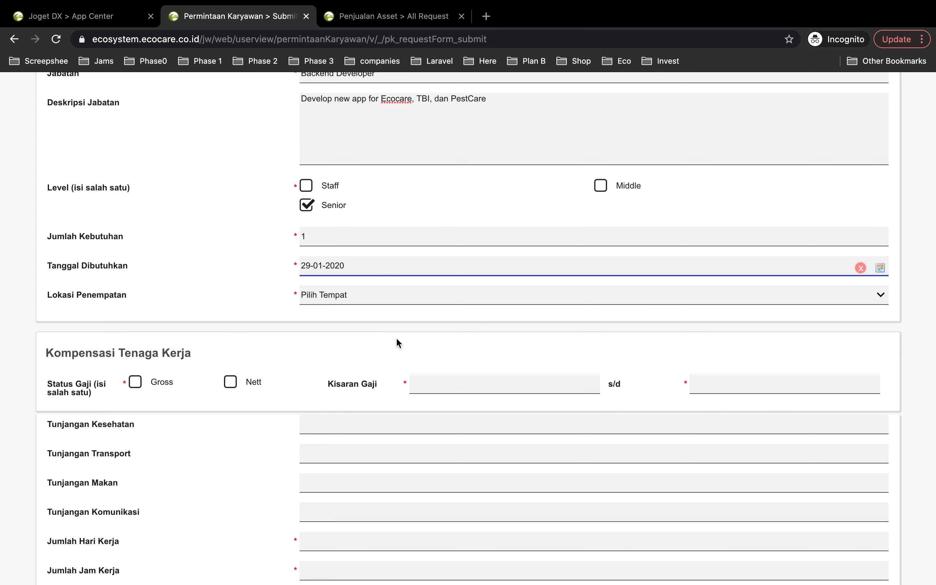
left_click(335, 296)
left_click(345, 353)
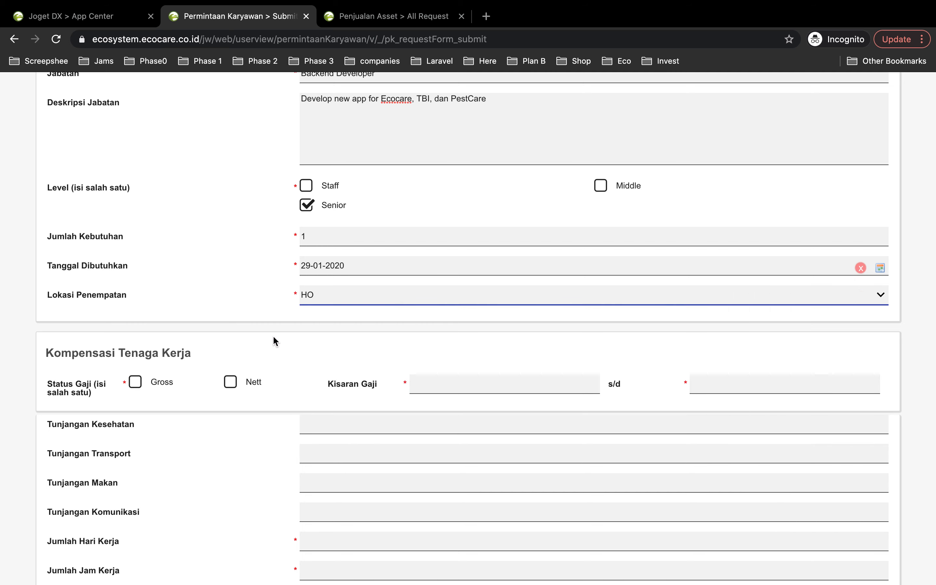
- In Kompensasi Tenaga Kerja, mark Status Gaji as Gross and set the lower limit of Kisaran Gaji to 8000000
scroll(273, 338, "down", 2)
scroll(272, 335, "down", 3)
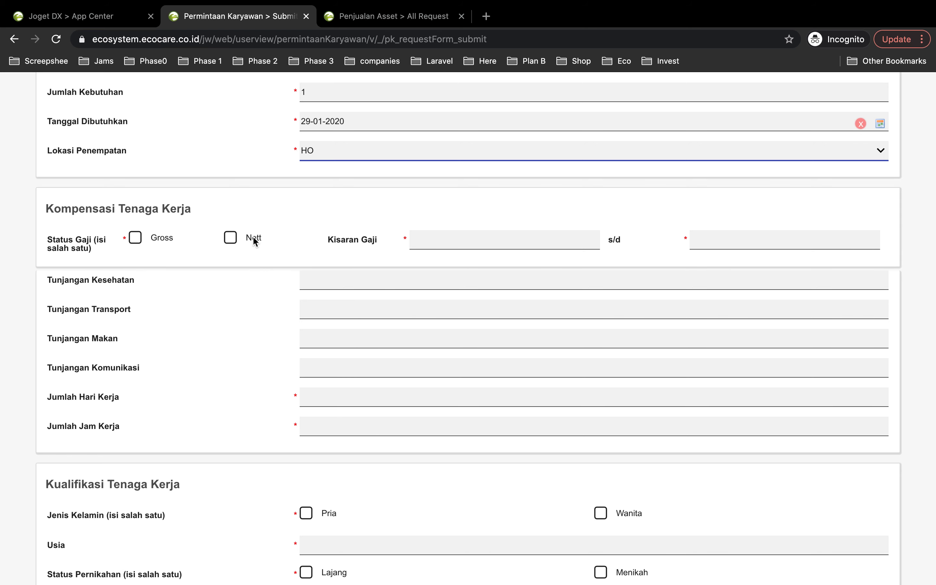
left_click(135, 237)
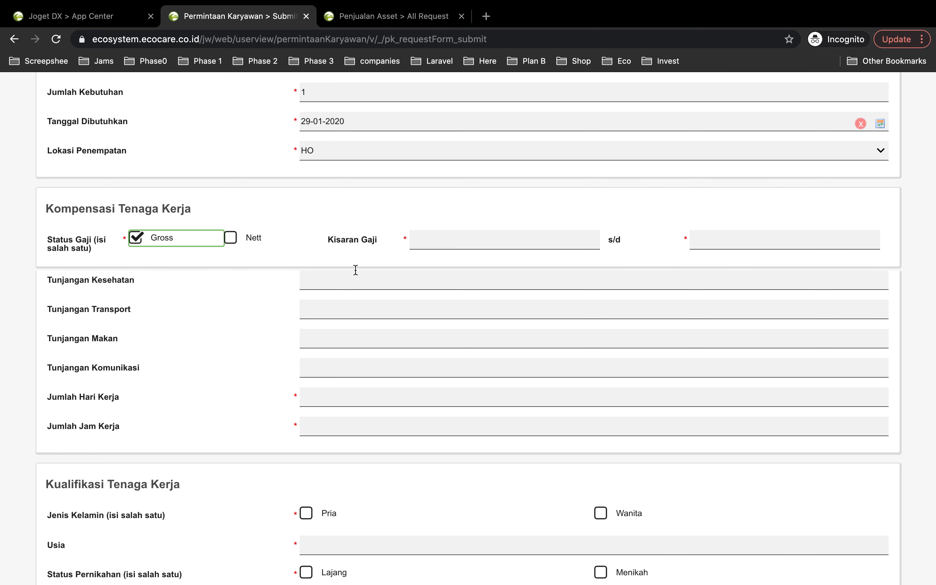
left_click(465, 239)
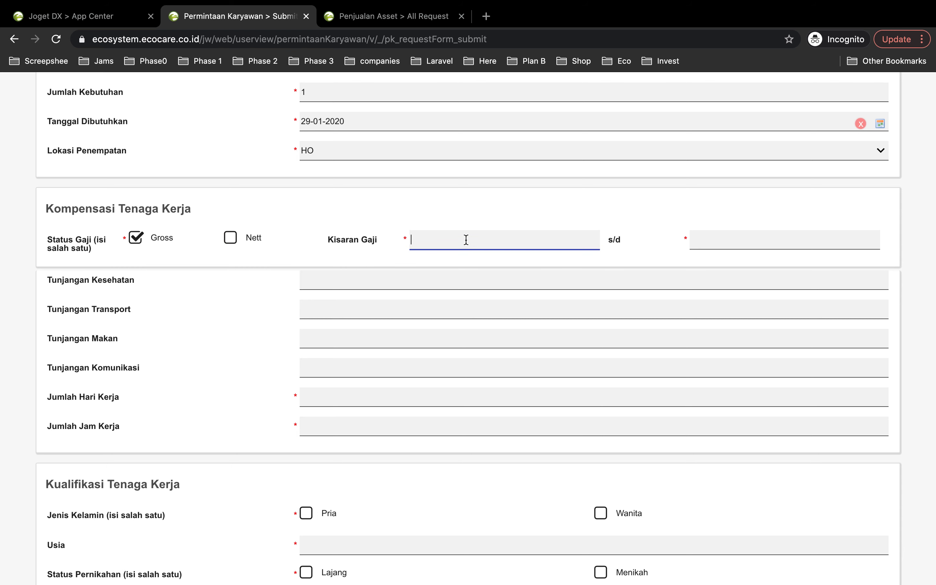
type("8000000")
- Set the upper limit of Kisaran Gaji to 10.000.000,00
left_click(723, 238)
type("100.000")
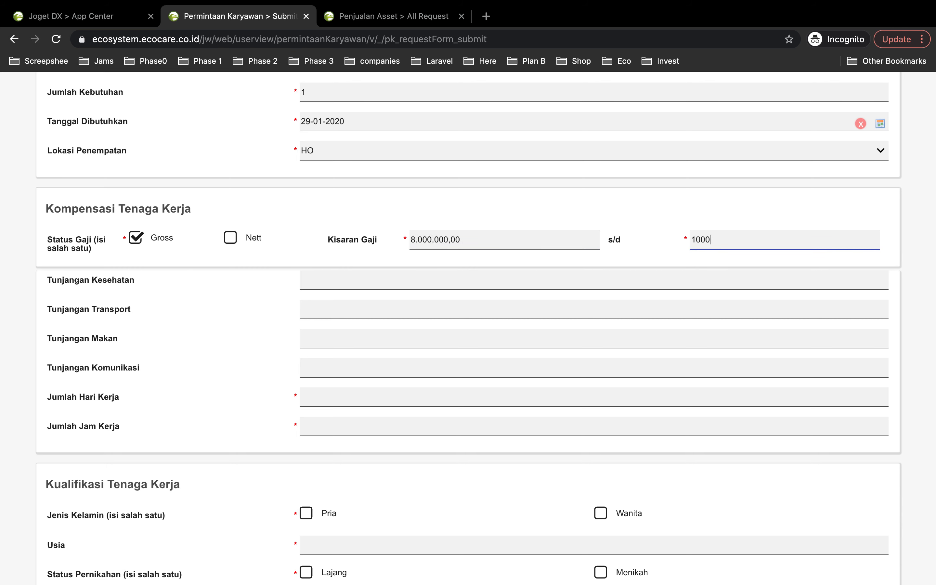
type(".000")
left_click(696, 274)
left_click(721, 242)
key("BackSpace")
key("BackSpace")
key("BackSpace")
key("BackSpace")
left_click(692, 274)
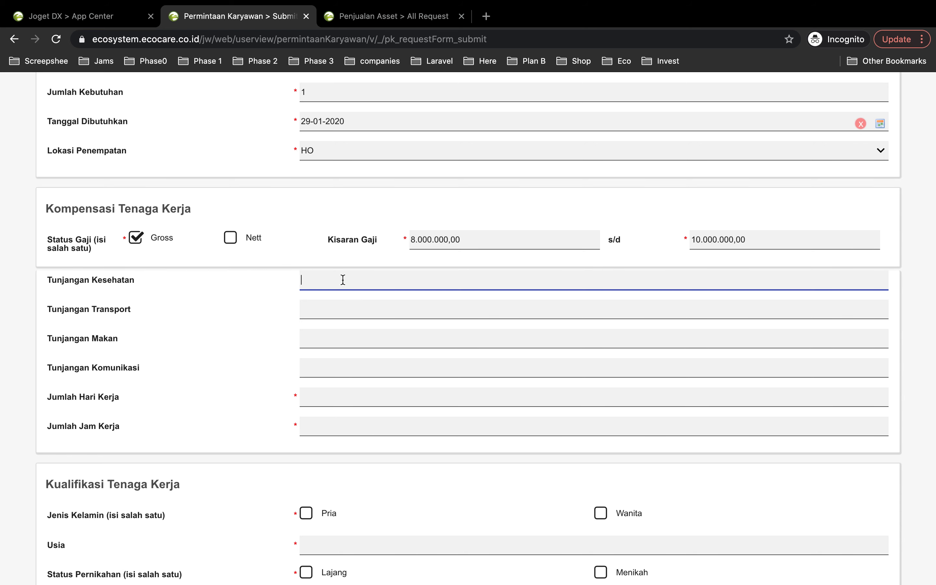
- Set Tunjangan Kesehatan, Tunjangan Transport, Tunjangan Makan and Tunjangan Komunikasi to 100000 each
type("100000")
left_click(372, 309)
type("100000")
left_click(364, 338)
type("100000")
left_click(346, 370)
type("10000")
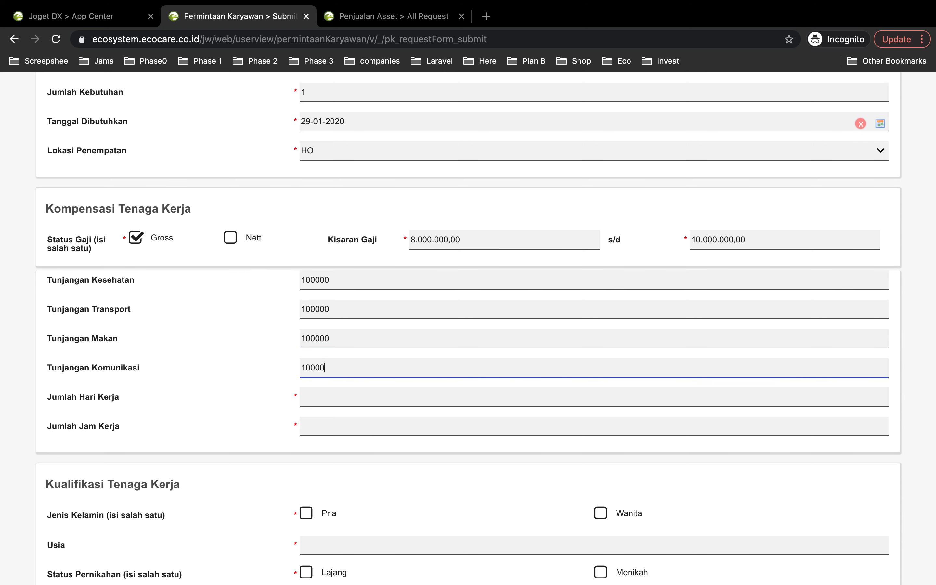
type("0")
- Set Jumlah Hari Kerja to 22 and Jumlah Jam Kerja to 300
left_click(326, 399)
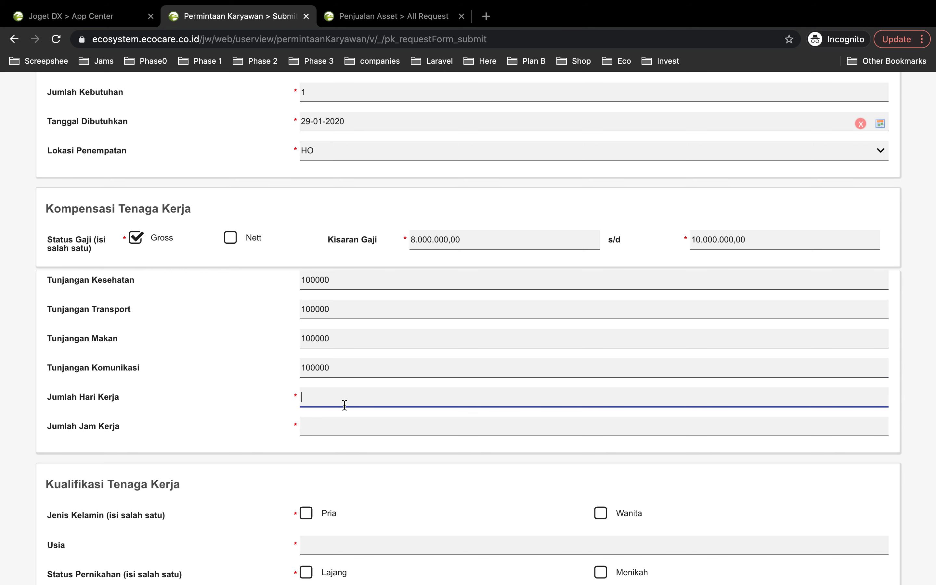
type("22")
left_click(327, 425)
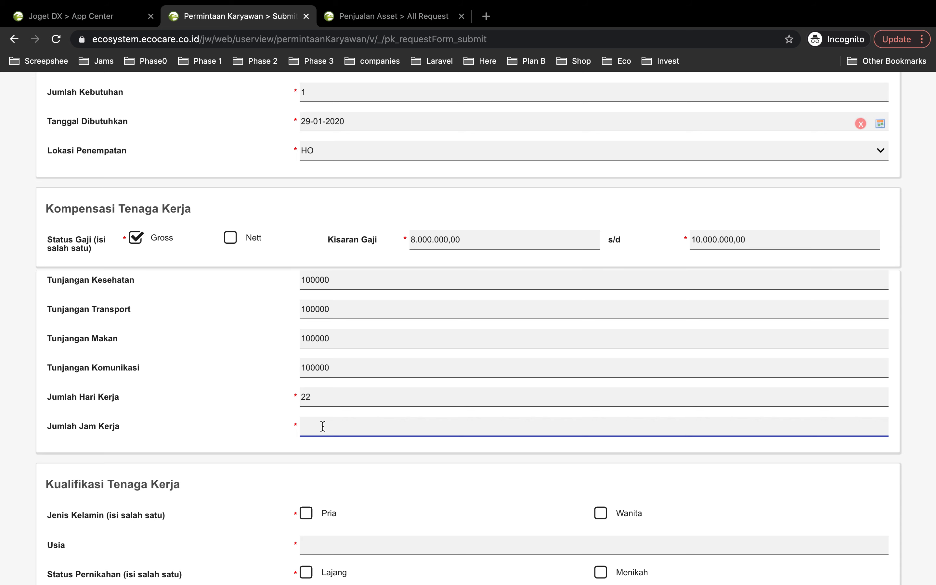
type("300")
- In Kualifikasi Tenaga Kerja, mark Jenis Kelamin as Pria and enter 25-40 for Usia
scroll(327, 466, "down", 4)
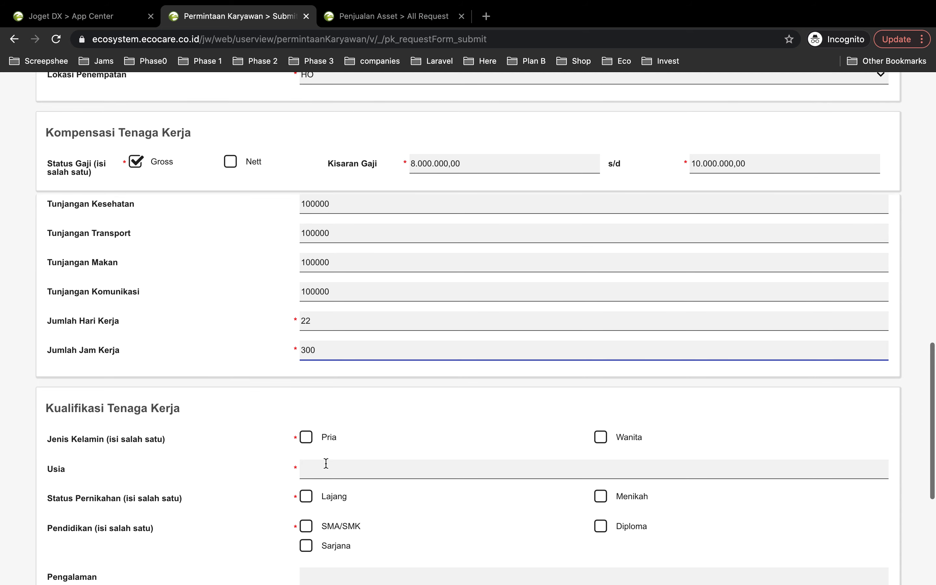
scroll(309, 435, "down", 3)
left_click(305, 372)
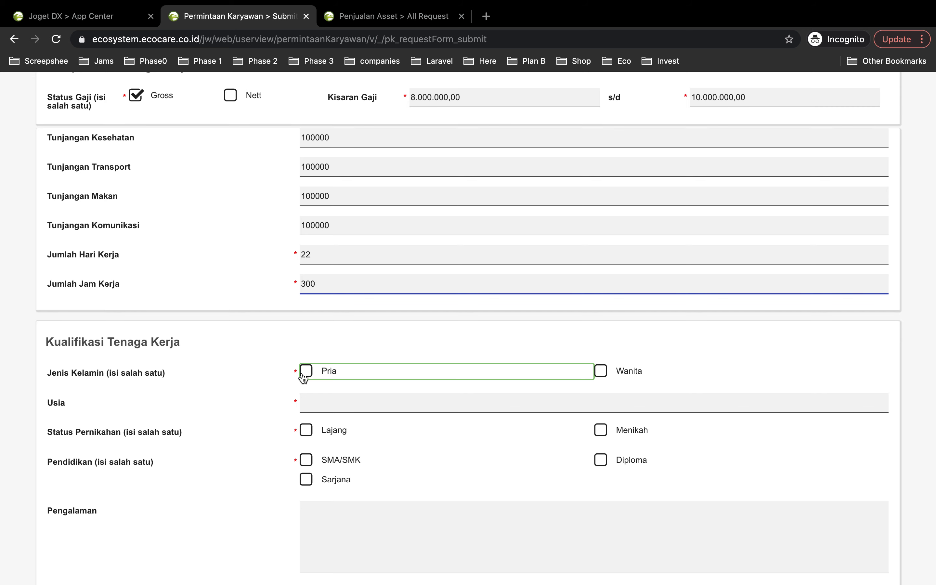
scroll(328, 427, "down", 3)
left_click(356, 327)
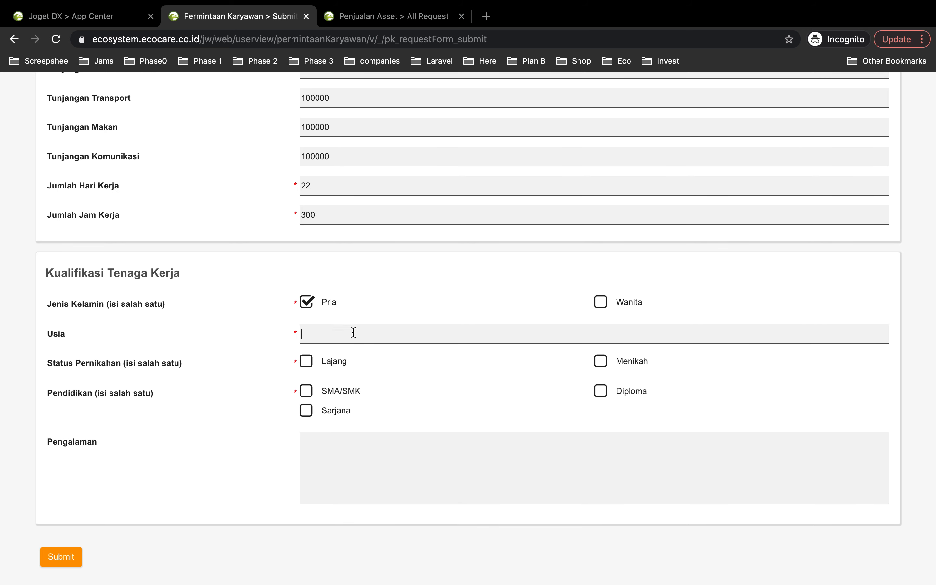
type("25-")
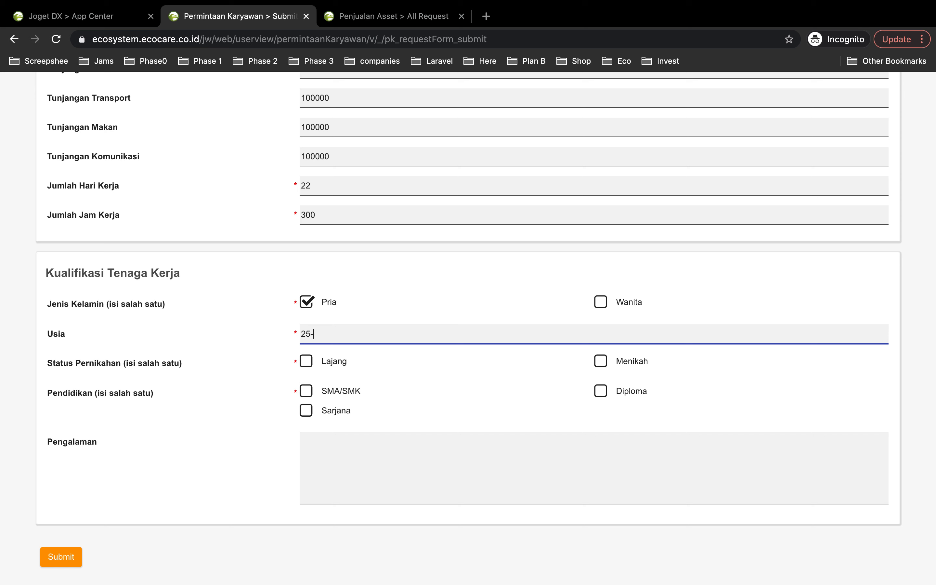
type("40")
- Mark only Lajang for Status Pernikahan and only Sarjana for Pendidikan
left_click(307, 361)
scroll(288, 274, "down", 3)
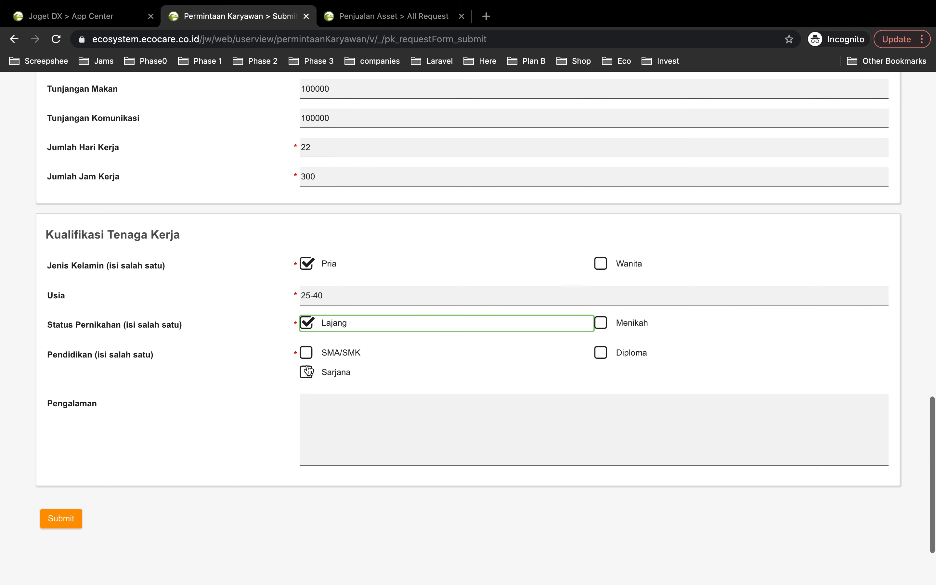
left_click(600, 278)
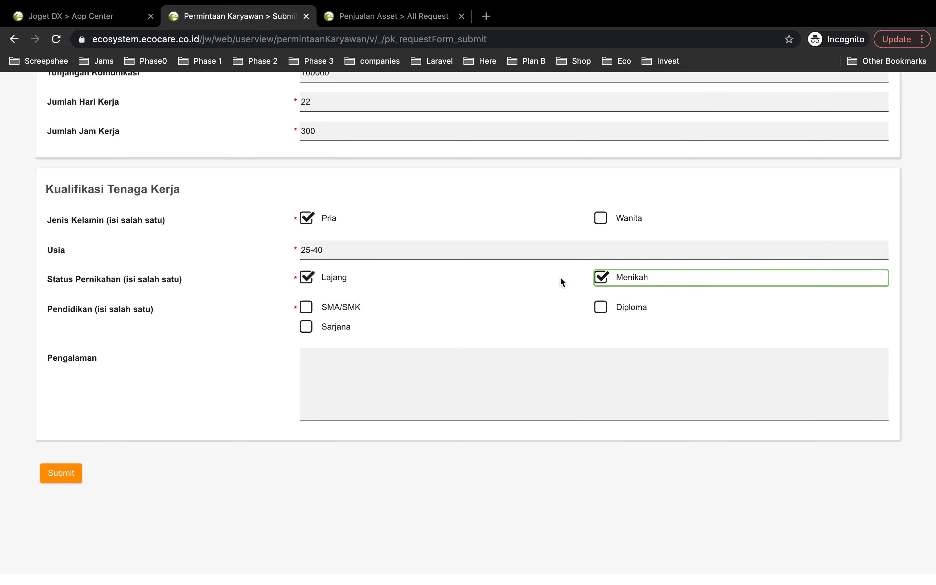
left_click(600, 277)
left_click(600, 306)
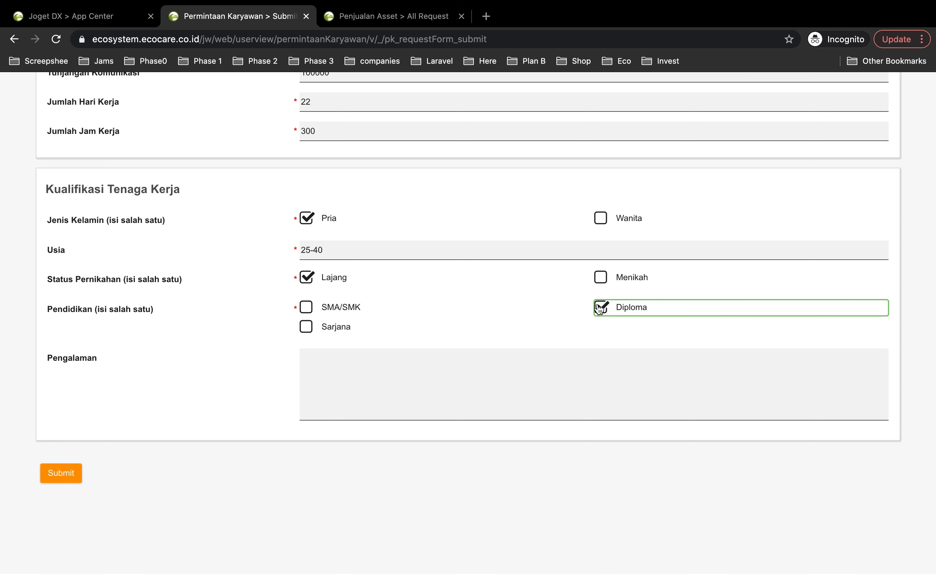
left_click(307, 327)
left_click(608, 312)
- Fill in Pengalaman with "Dibutuhkan pengalaman developer minimum 2 tahun dan pernah bekerja di perusahaan swasta"
scroll(318, 367, "down", 3)
left_click(415, 339)
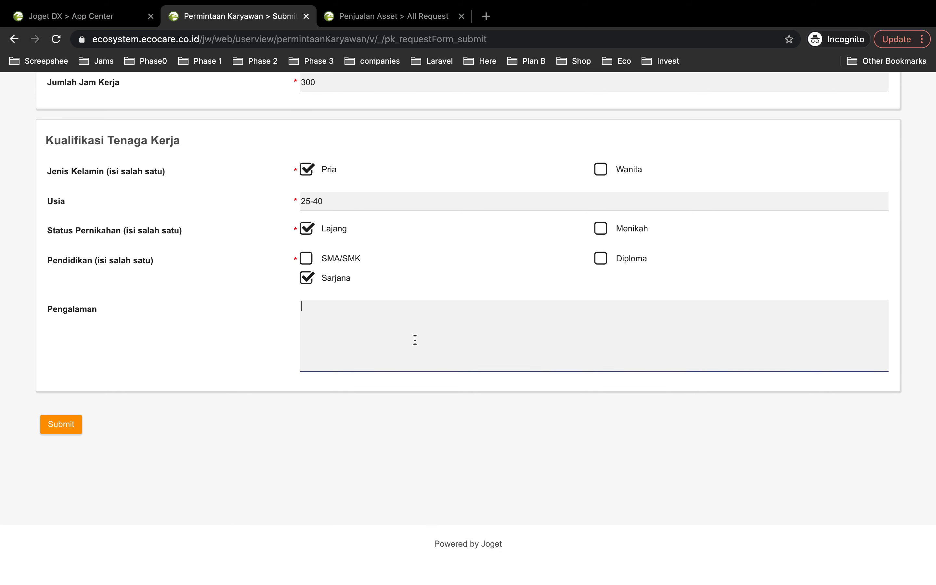
type("D")
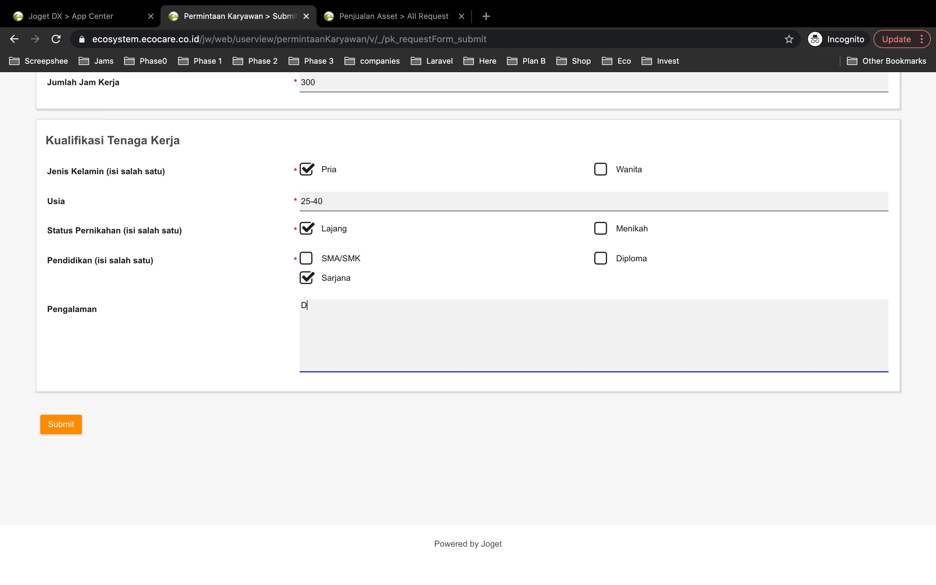
type("ibutuhkan pengalaman de")
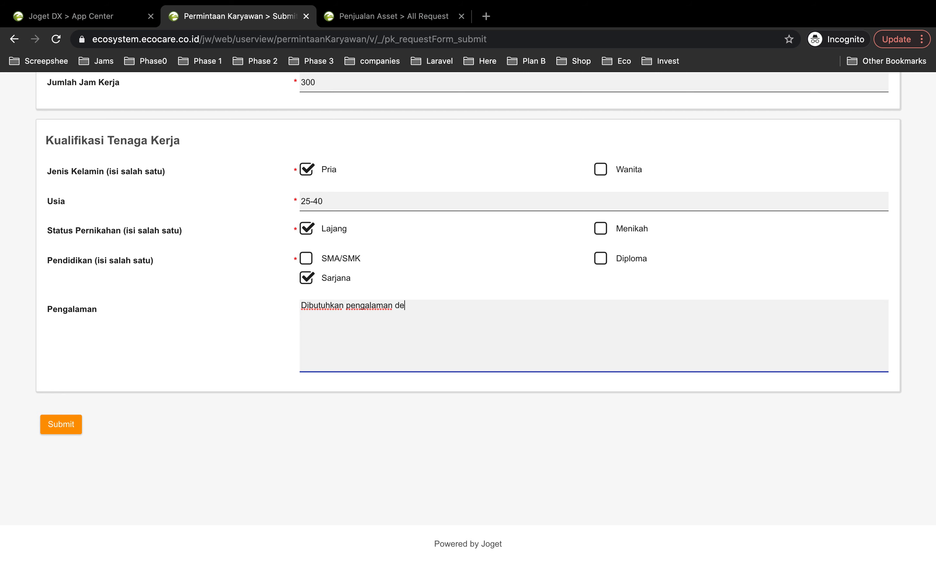
type("veloper minimum 2 tahun dan pernah")
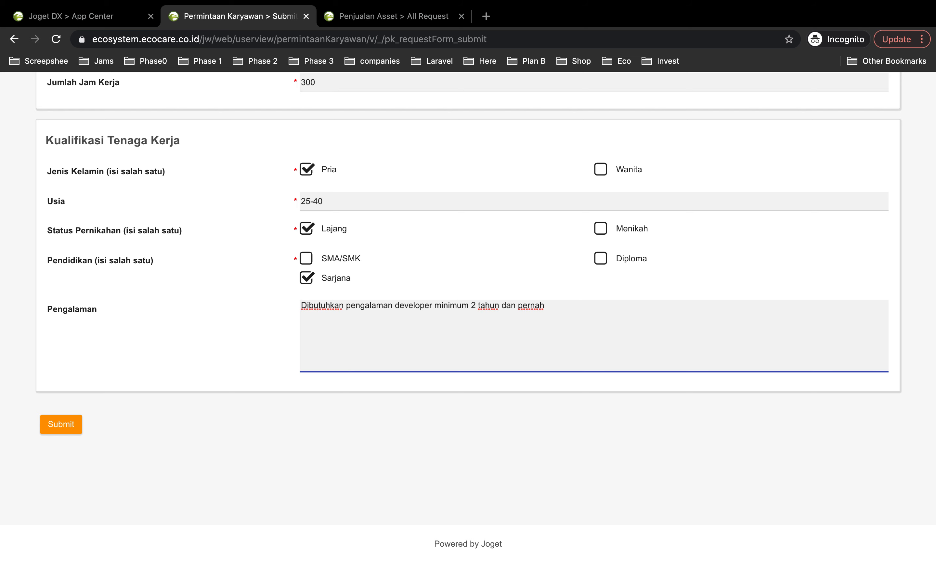
type(" bekerja di perusahaan swasta")
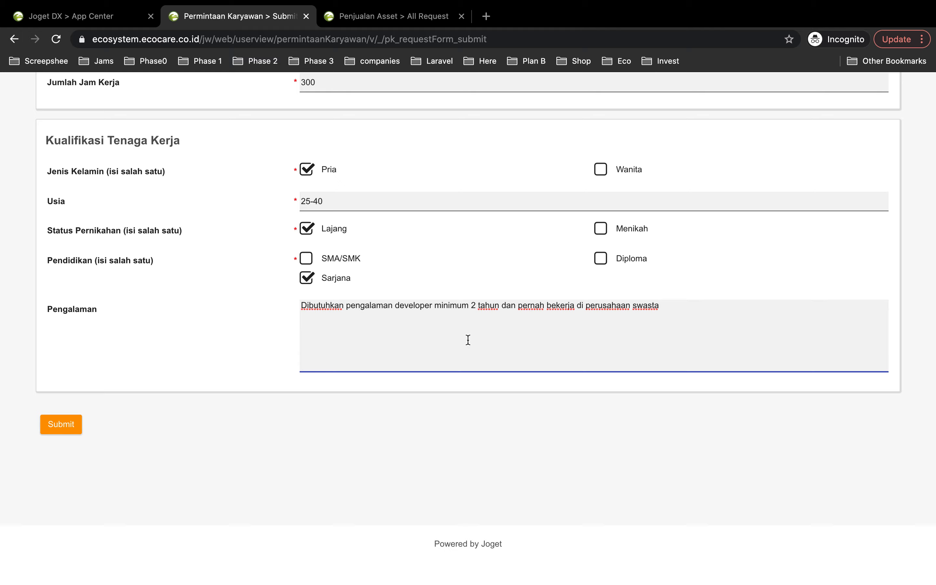
- Review the completed employee request form for the Backend Developer position and submit it
scroll(171, 310, "up", 20)
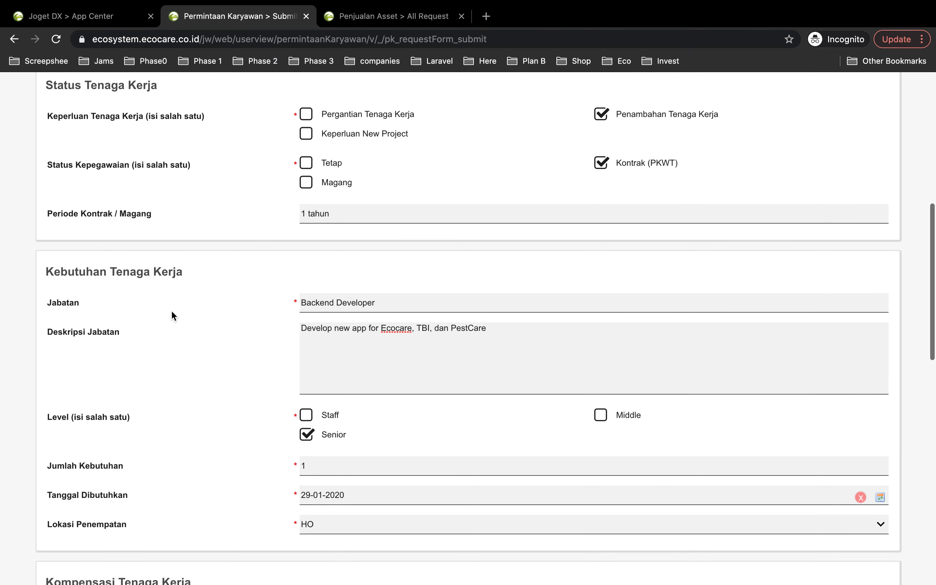
scroll(171, 311, "down", 20)
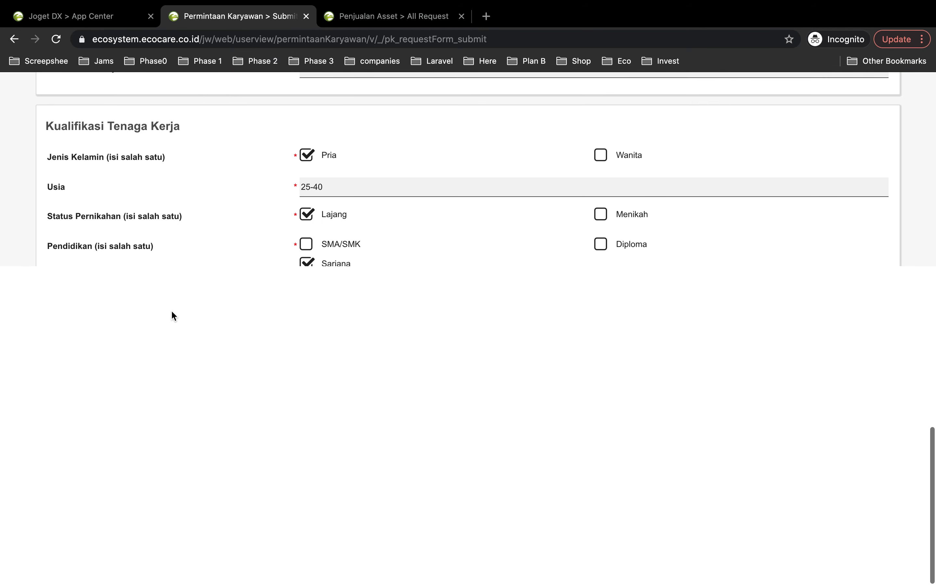
left_click(74, 428)
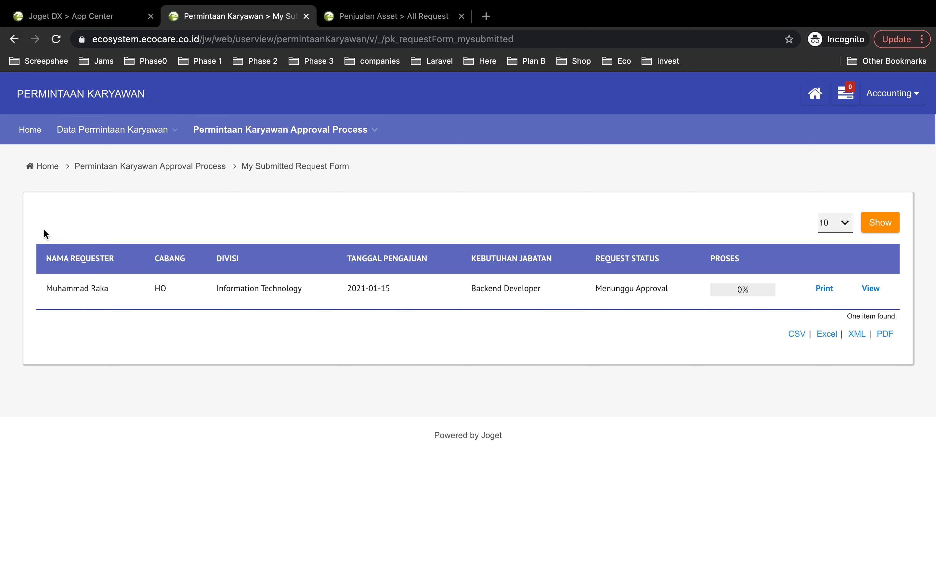
- Check the All Request list under Data Permintaan Karyawan and return to the My Submitted Request Form list
mouse_move(293, 140)
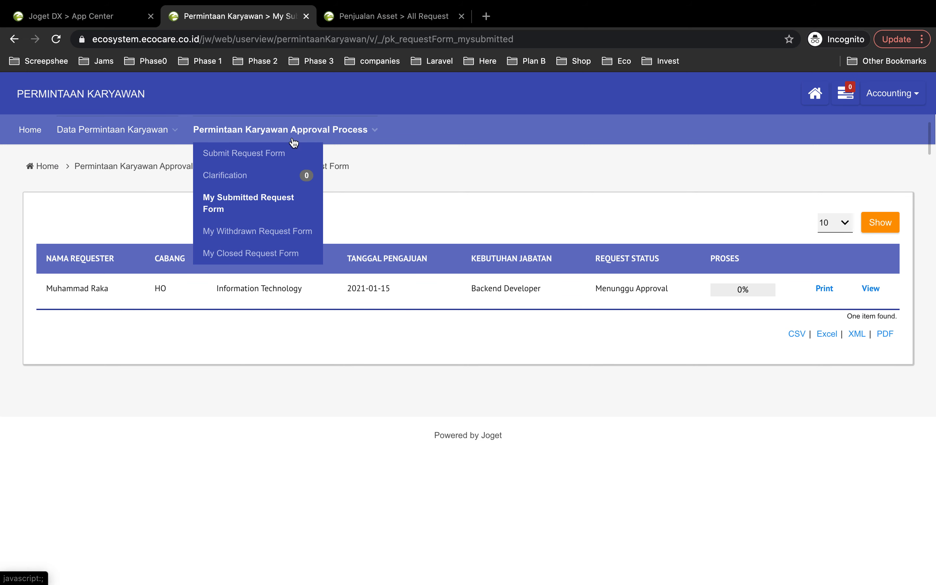
mouse_move(162, 129)
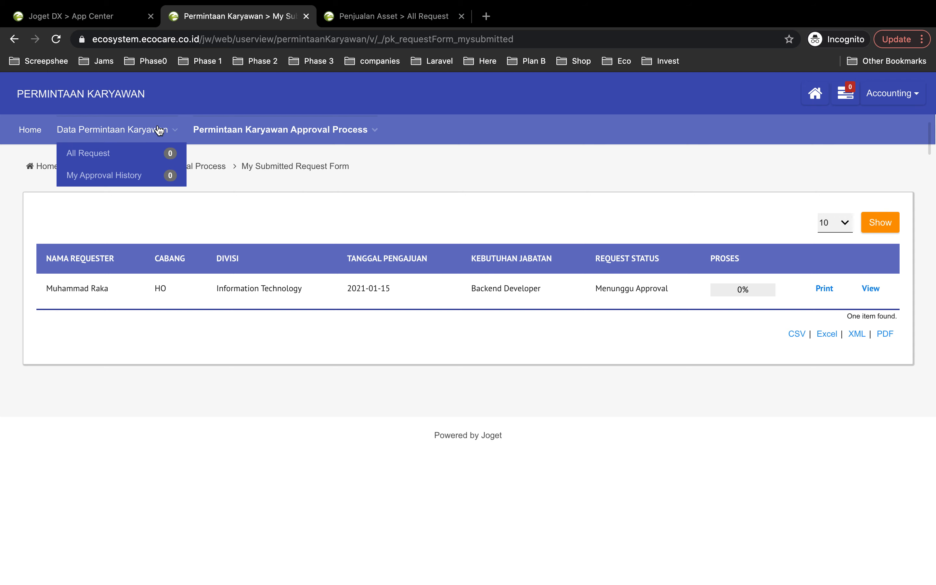
left_click(145, 153)
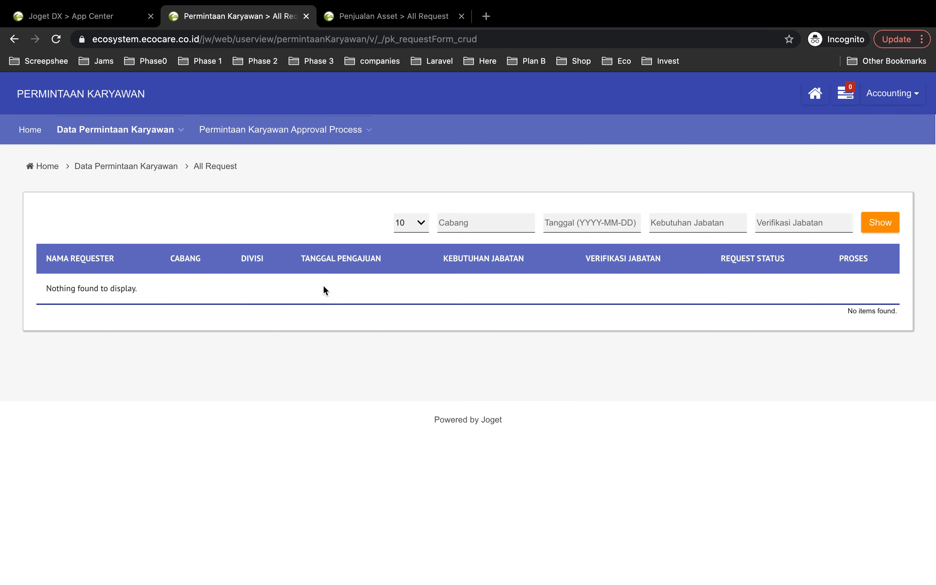
mouse_move(287, 133)
left_click(272, 200)
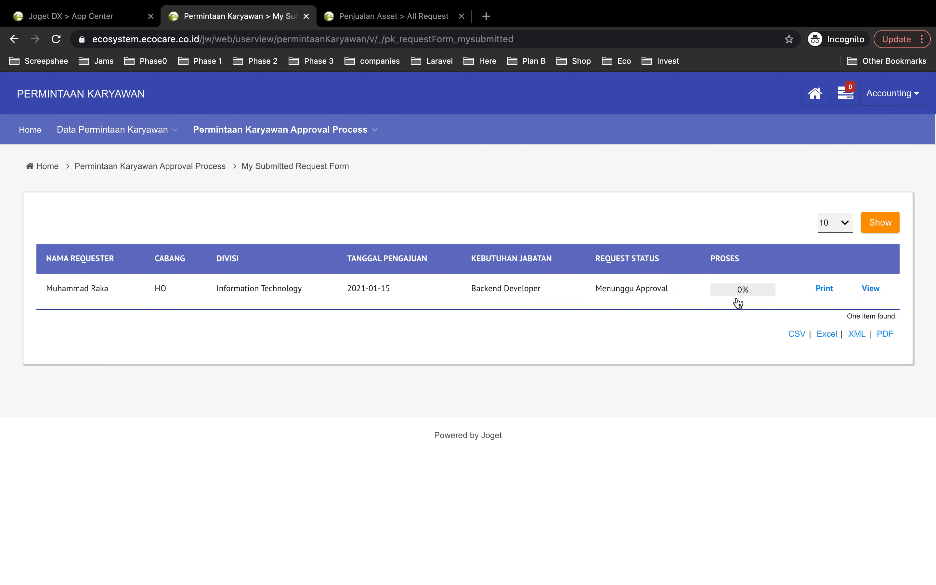
- Examine the approval process stages of the submitted Backend Developer request and close the progress details
left_click(743, 294)
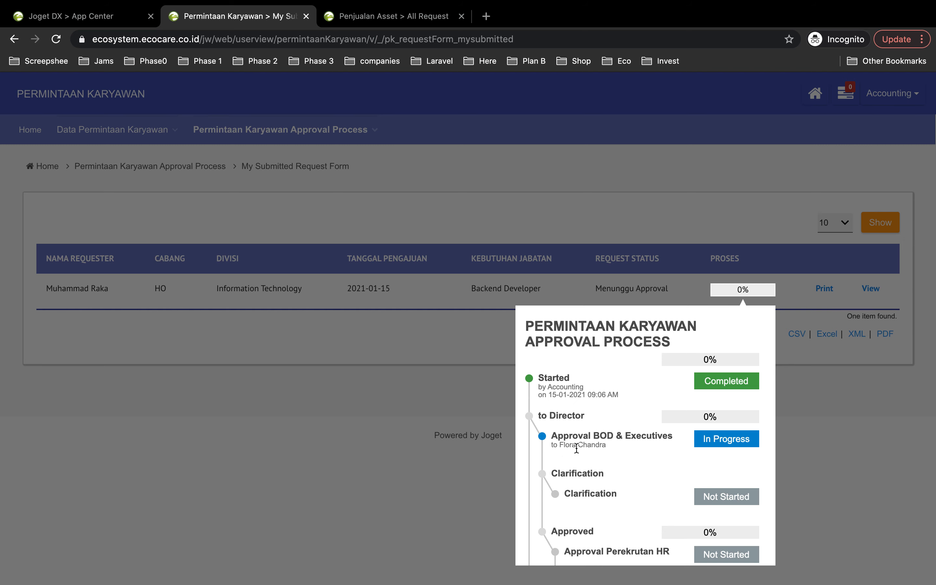
scroll(640, 449, "down", 3)
scroll(641, 448, "up", 3)
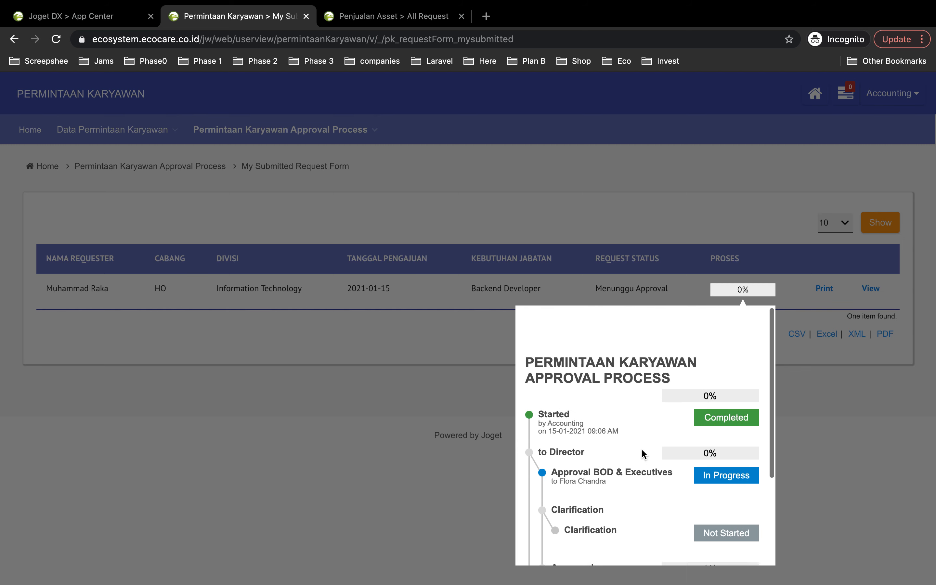
left_click(892, 438)
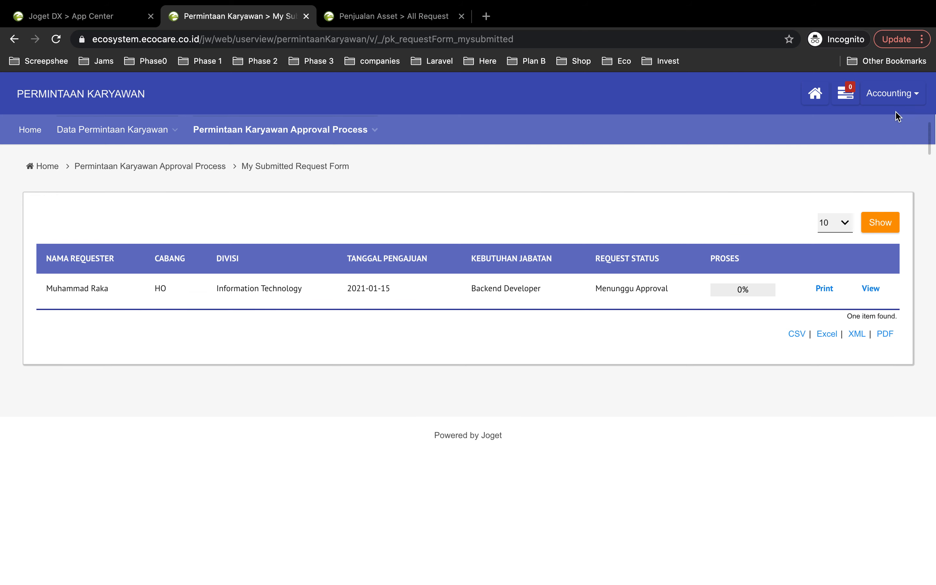
- Log out of the Accounting account and log in with the BOD & Executives approver's username and password
left_click(889, 94)
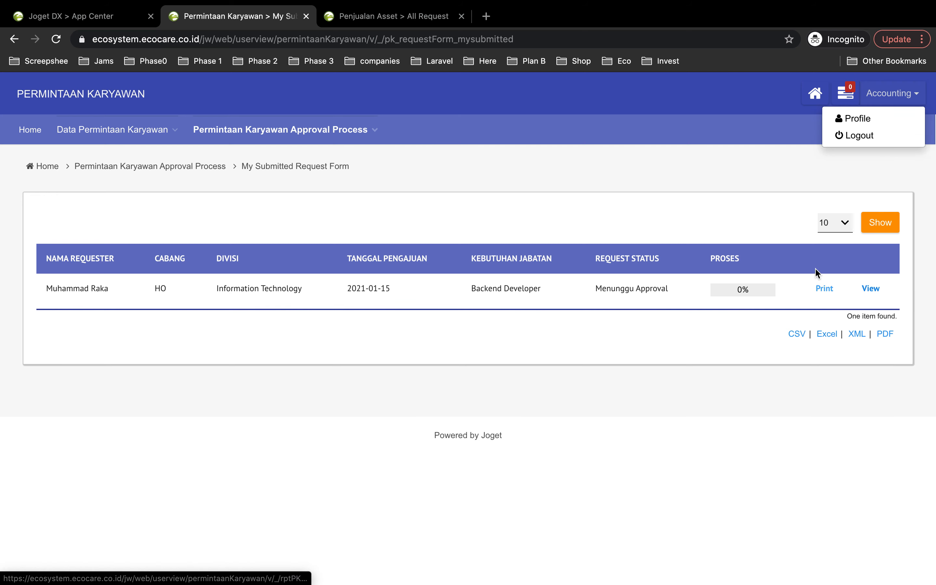
left_click(843, 137)
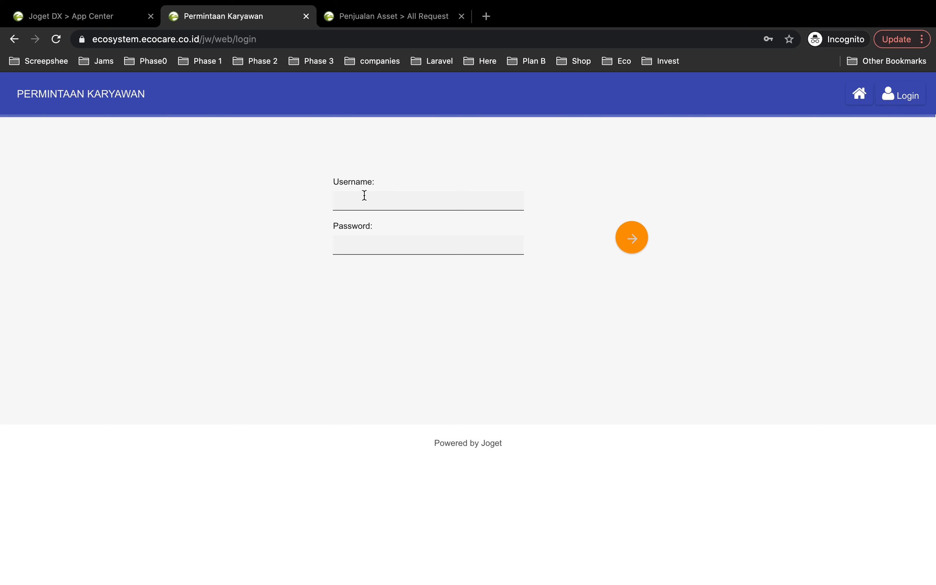
left_click(364, 195)
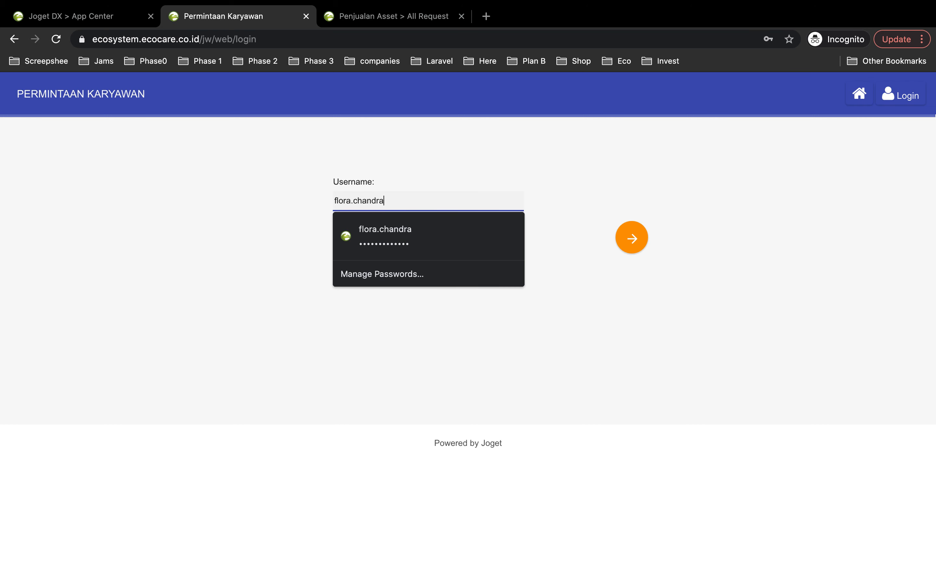
left_click(584, 216)
left_click(407, 248)
type("••")
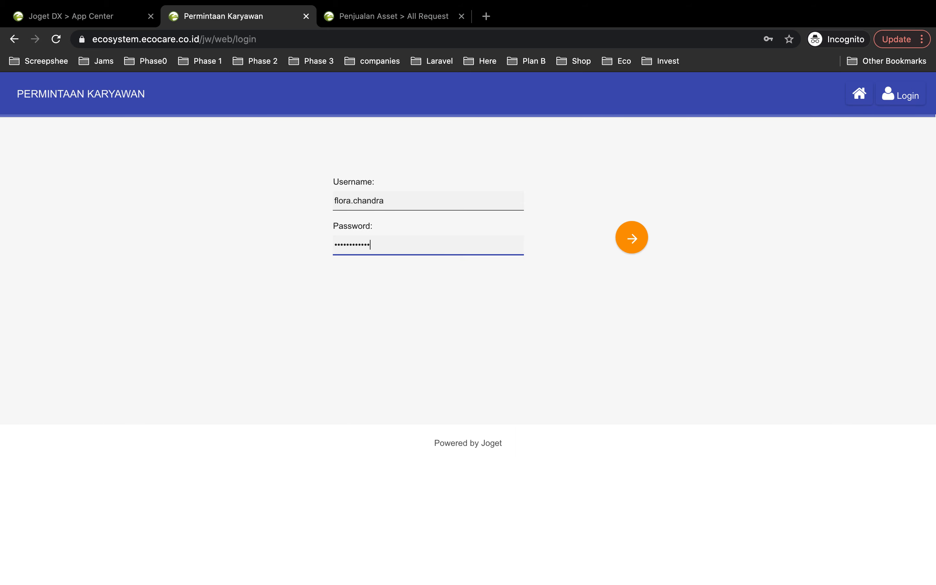
left_click(628, 238)
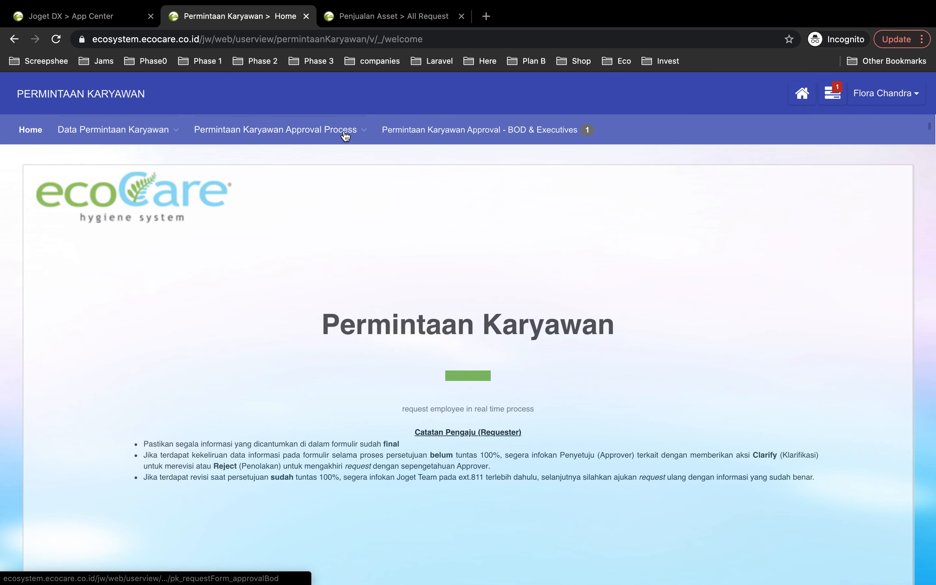
- Open the Backend Developer request from the Permintaan Karyawan Approval - BOD & Executives list
mouse_move(138, 132)
left_click(511, 133)
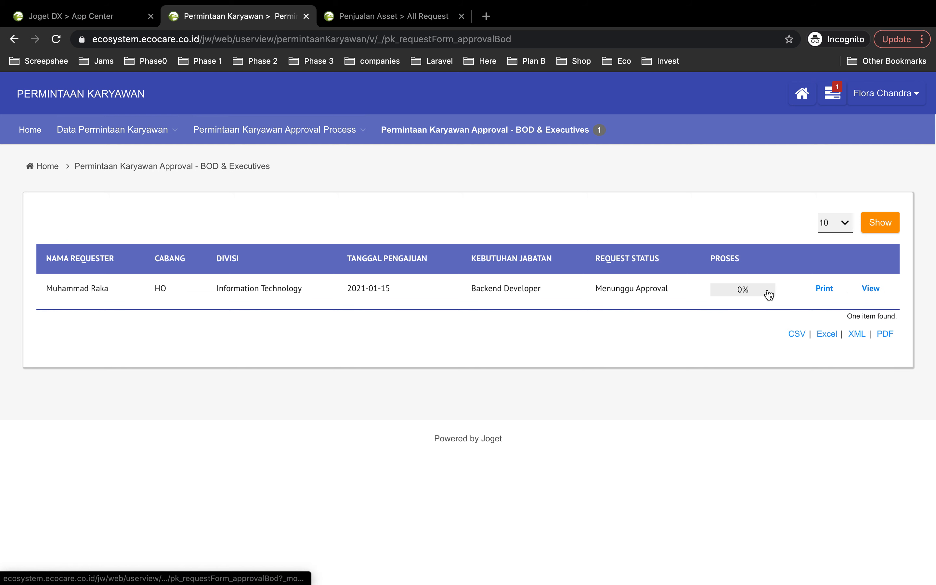
left_click(870, 288)
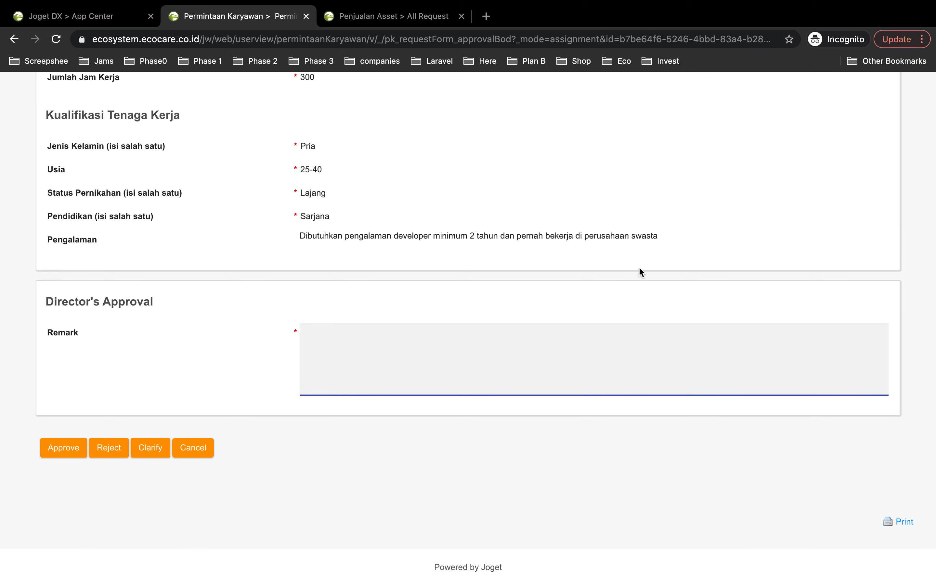
- Review the request details, enter "oke lanjut" as the Director's Approval remark, and approve the request
scroll(361, 296, "up", 20)
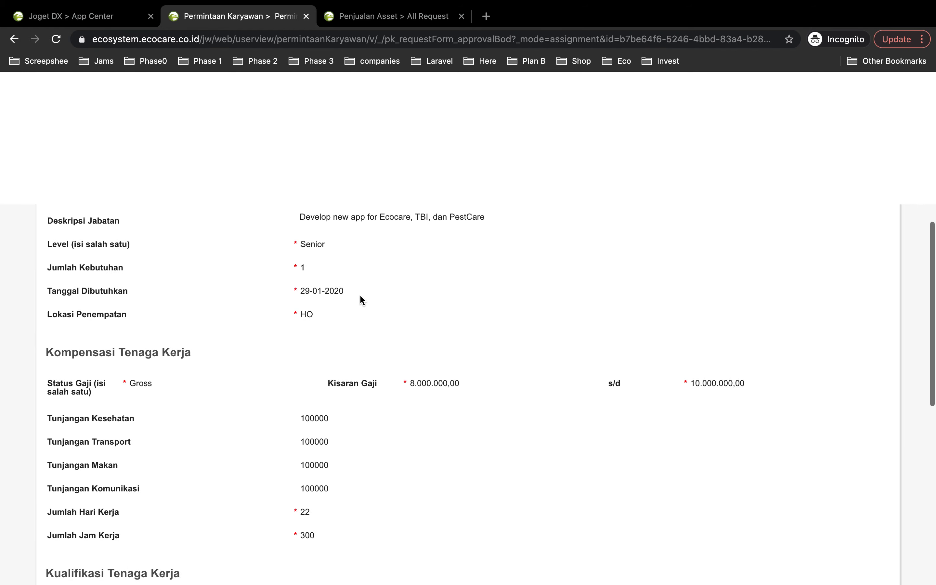
scroll(359, 300, "down", 20)
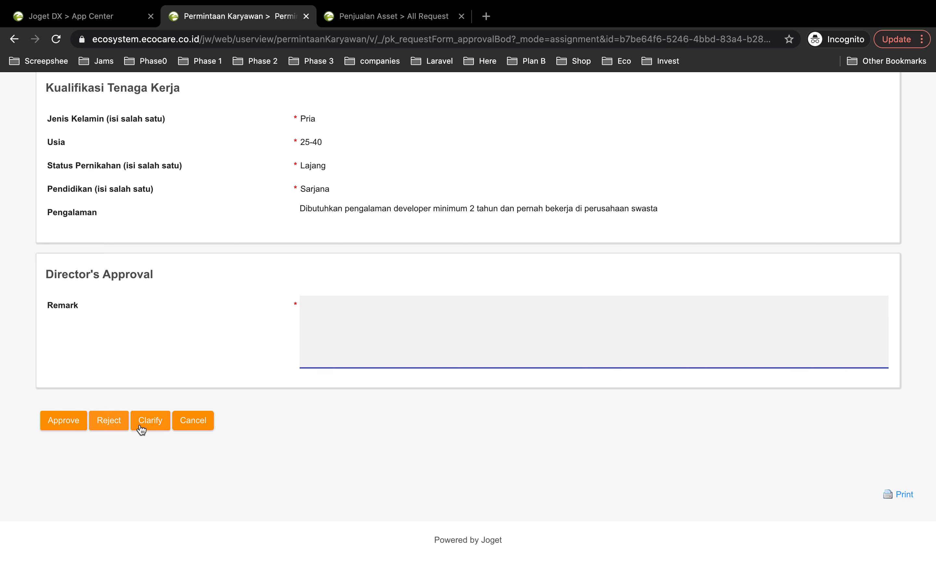
scroll(369, 268, "up", 8)
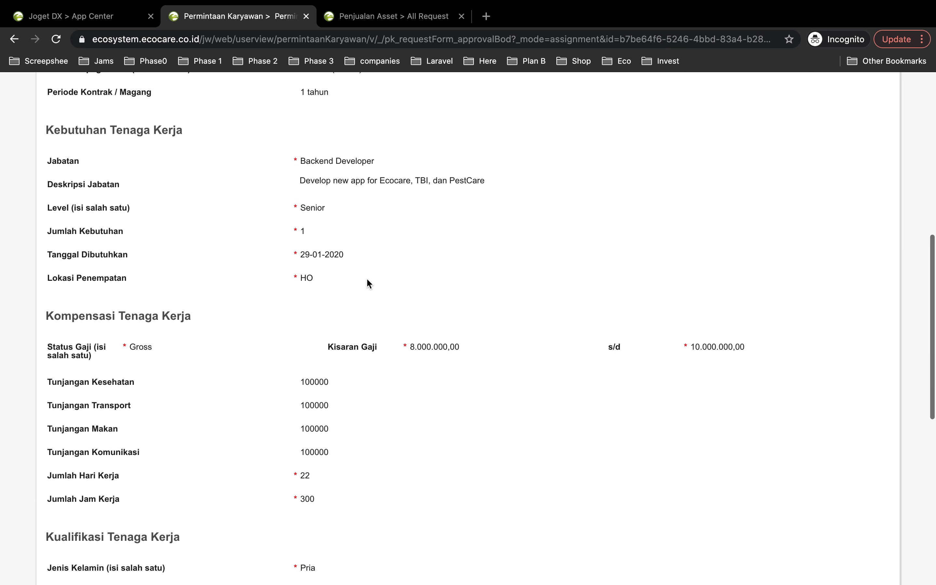
scroll(366, 278, "down", 6)
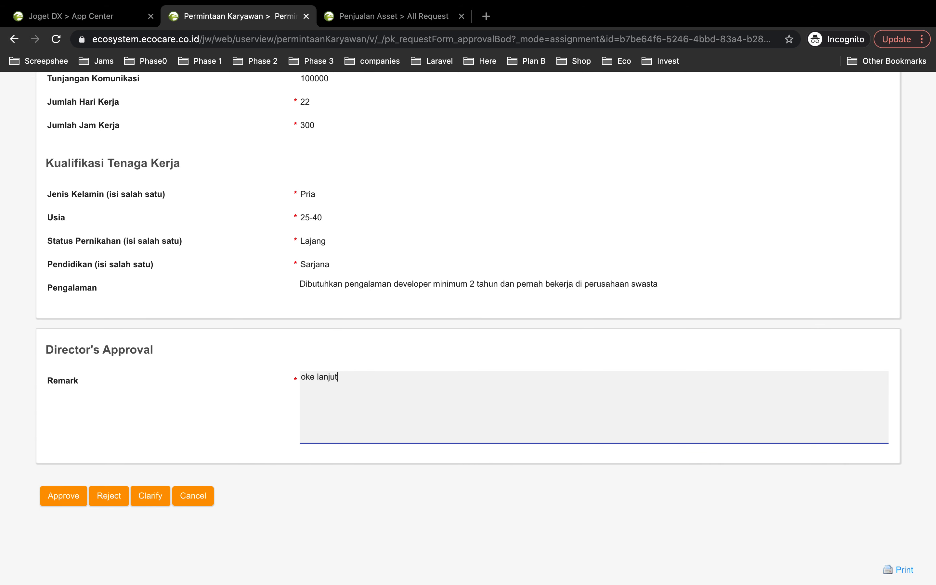
left_click(84, 496)
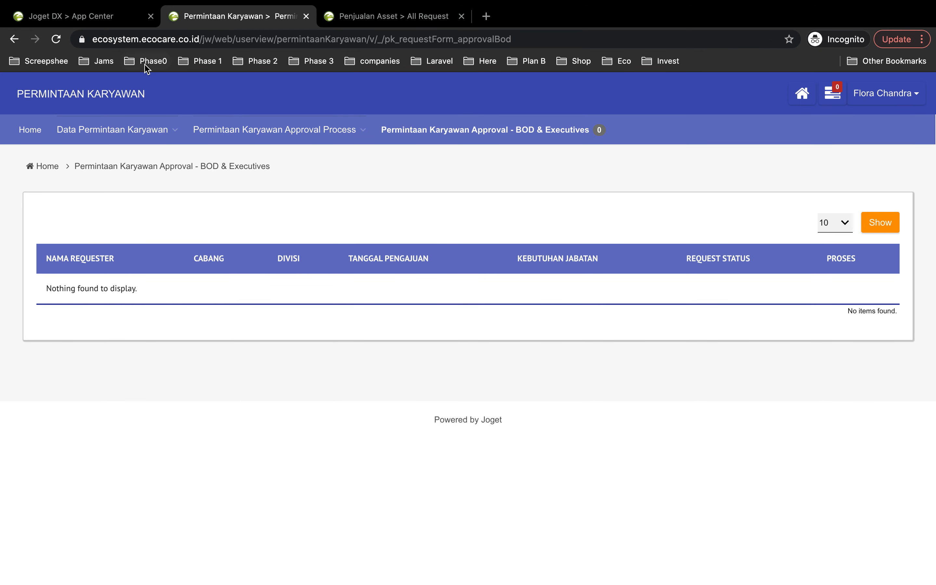
- Examine the Backend Developer request's approval stages from the All Request list and close the progress details
mouse_move(139, 136)
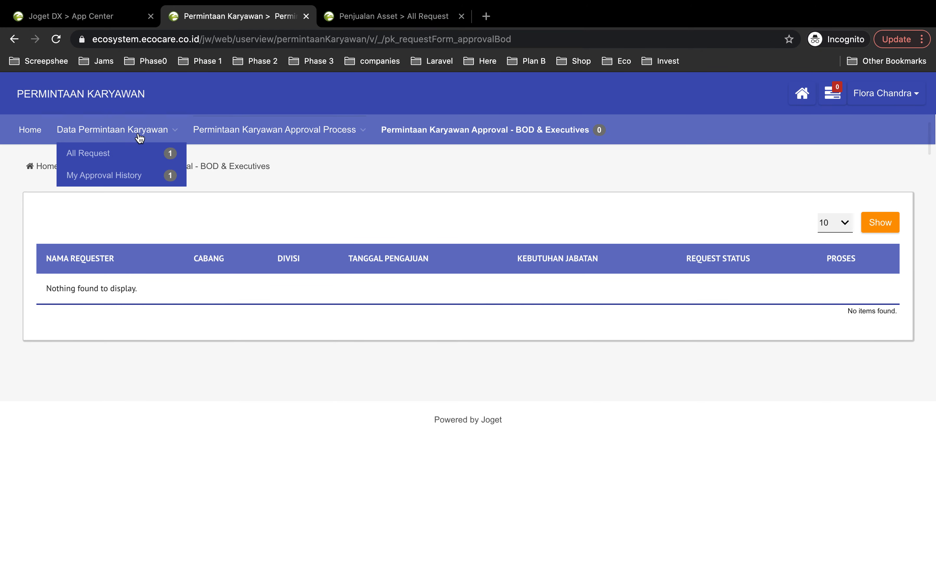
left_click(126, 158)
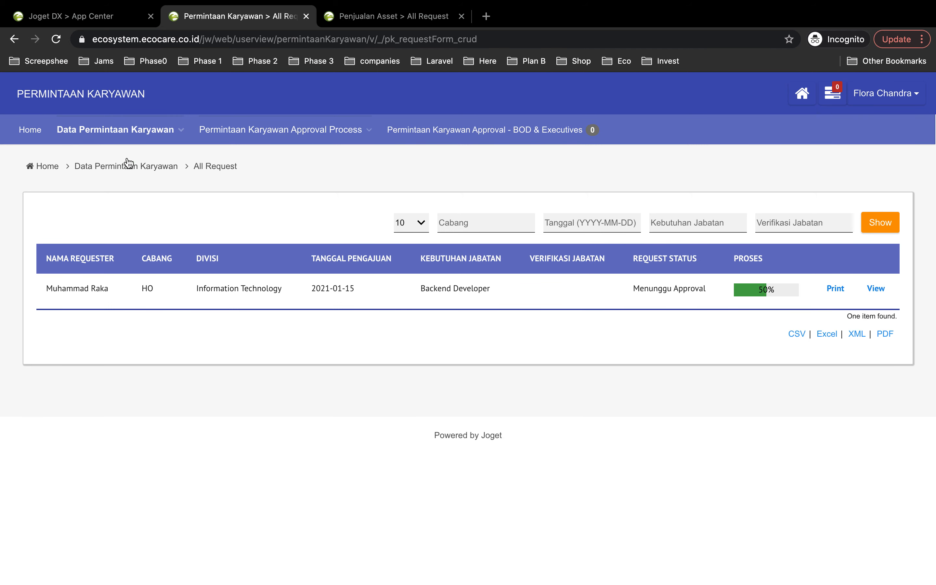
left_click(752, 294)
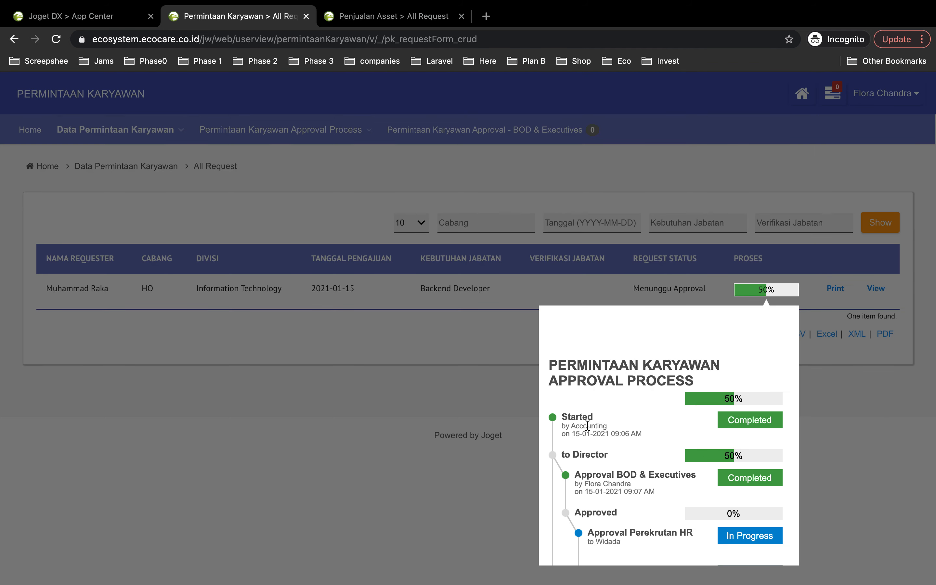
scroll(587, 422, "down", 2)
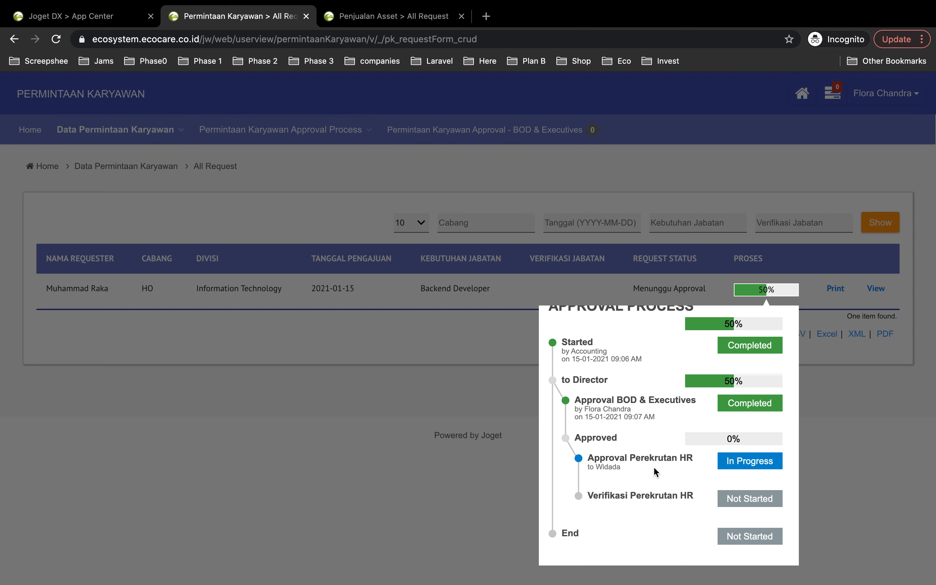
left_click(883, 457)
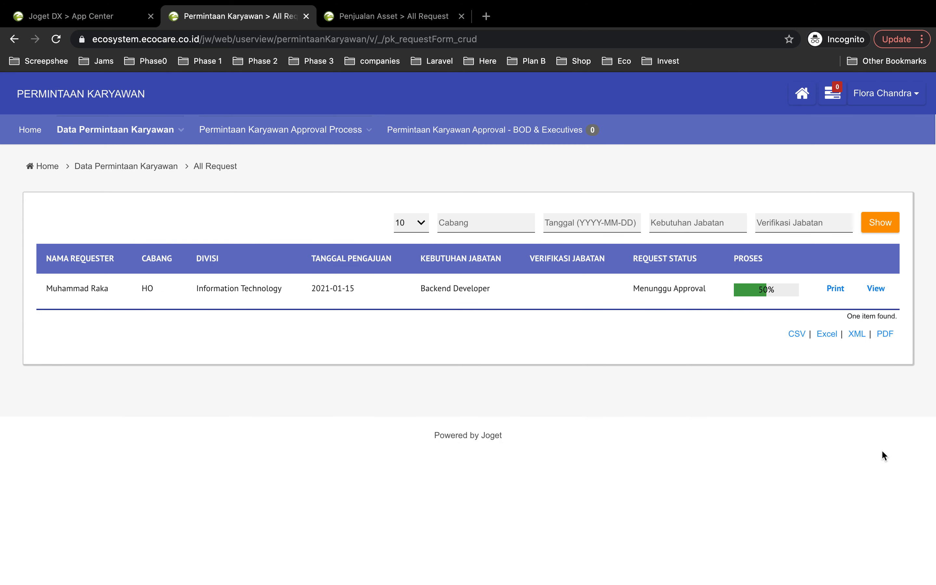
- Log out of the director's account and log in with the HR approver's username and password
left_click(879, 94)
left_click(855, 136)
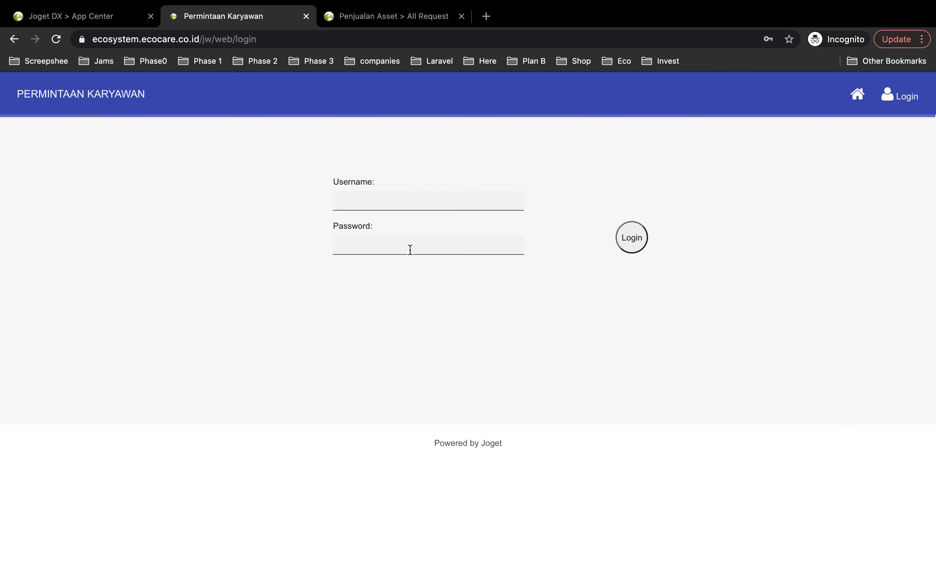
left_click(347, 201)
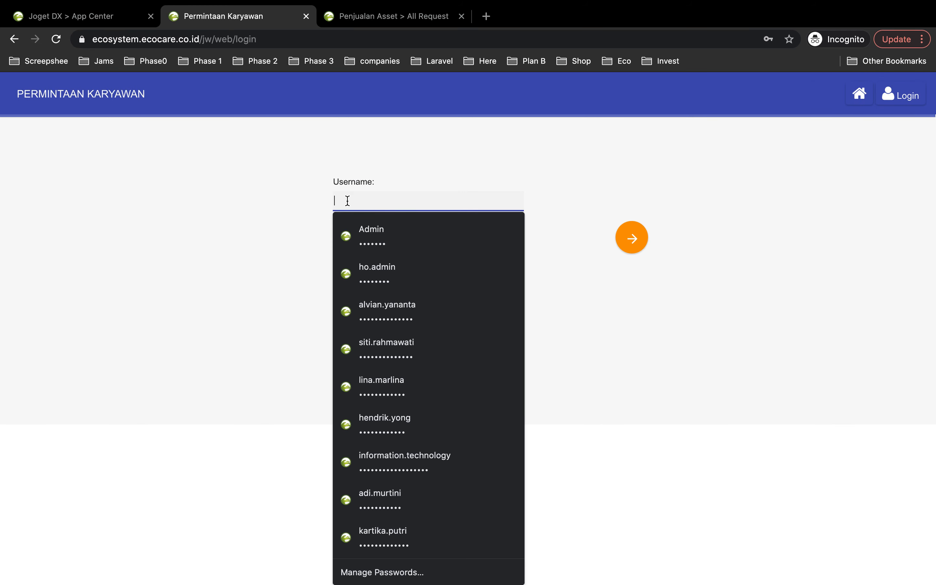
type("widada")
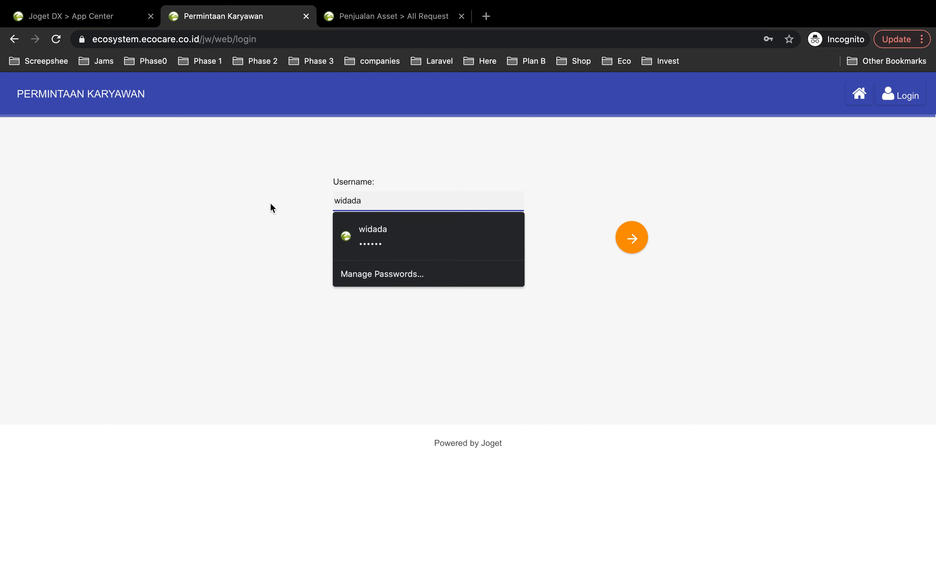
left_click(279, 201)
left_click(374, 244)
type("•••")
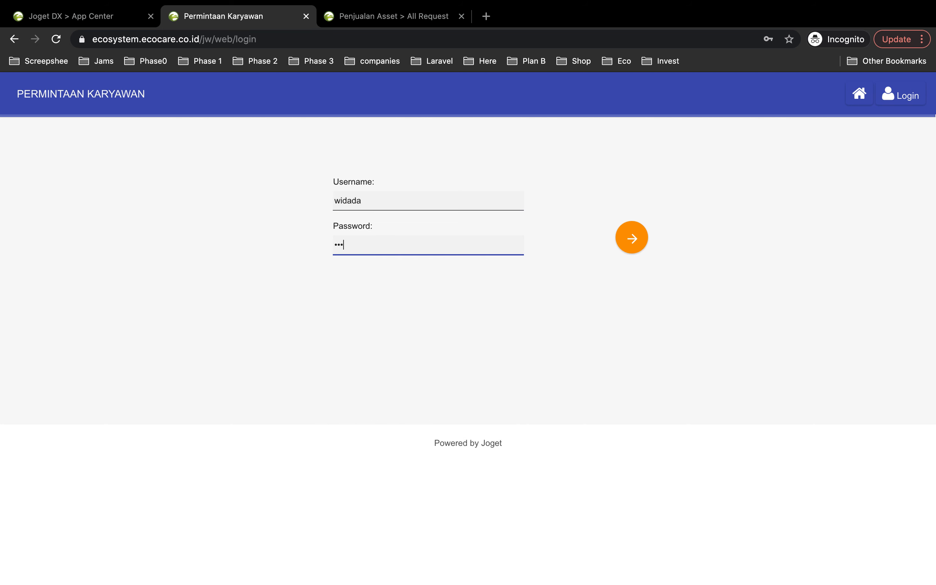
left_click(631, 239)
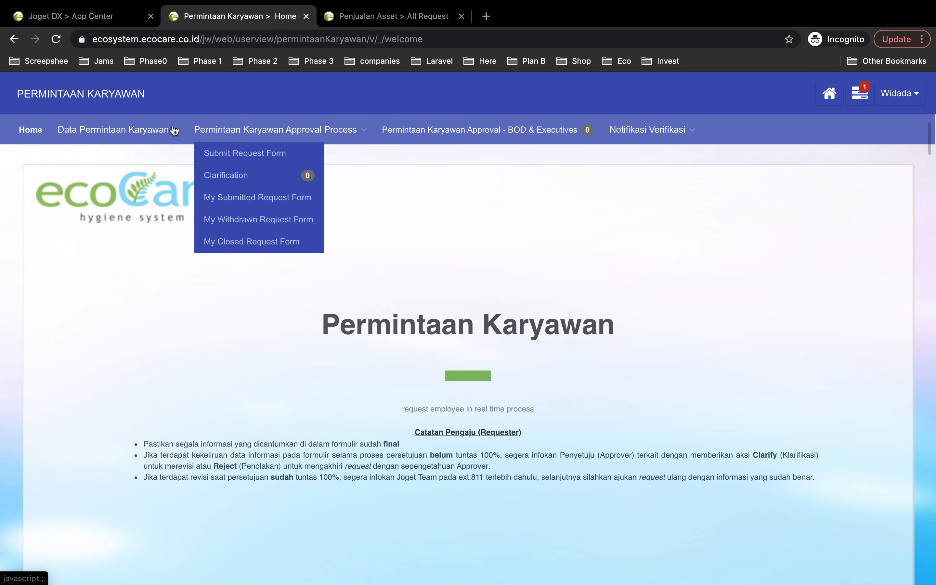
- Open the Backend Developer request from the Approval Perekrutan HR list under Notifikasi Verifikasi
mouse_move(151, 144)
mouse_move(632, 131)
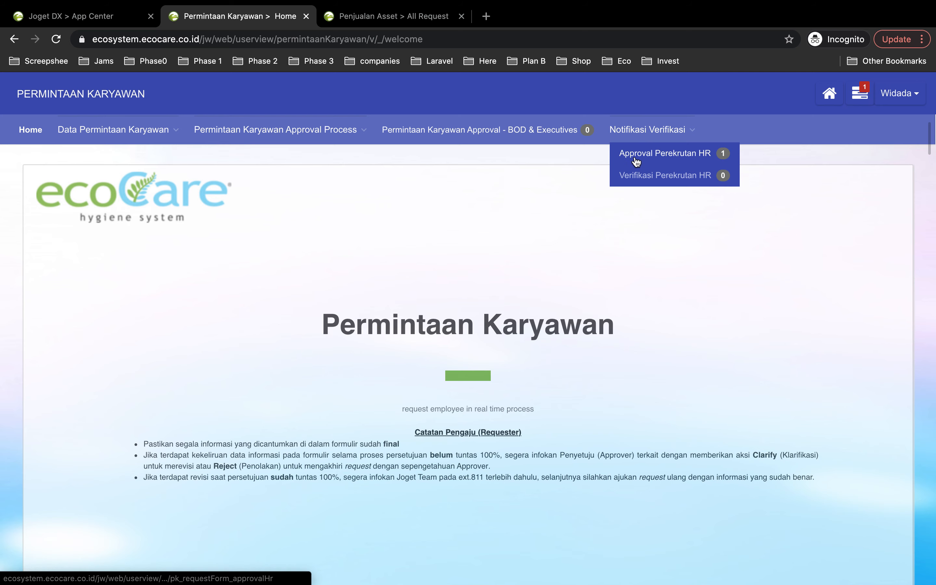
left_click(698, 162)
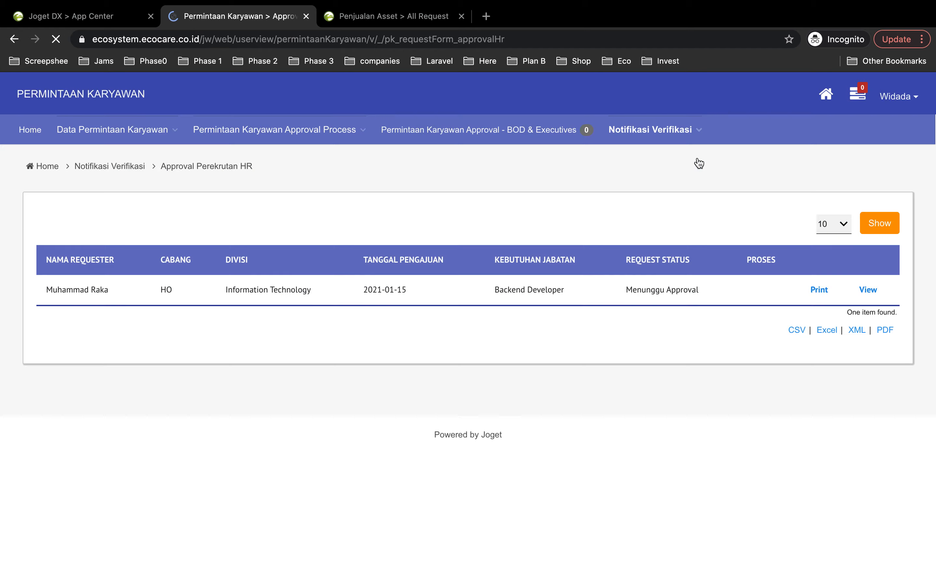
left_click(870, 289)
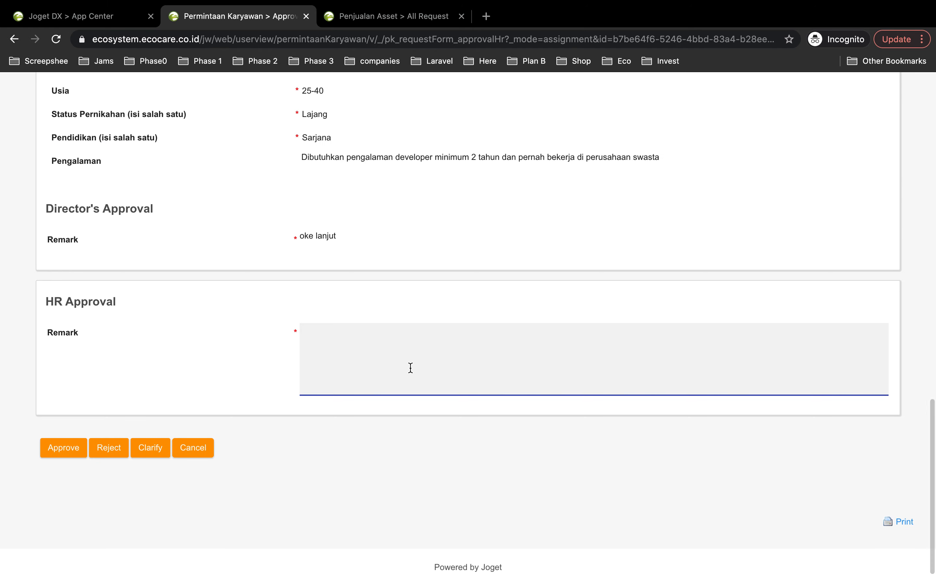
- Review the request details, enter "oke pencarian akan segera diproses" as the HR Approval remark, and approve the request
scroll(304, 260, "up", 15)
scroll(304, 260, "down", 13)
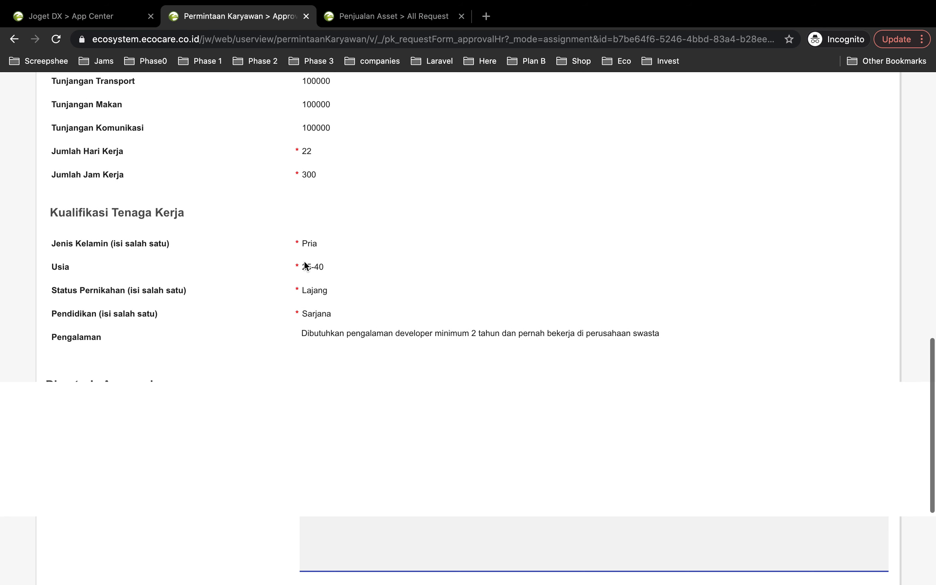
scroll(286, 273, "down", 3)
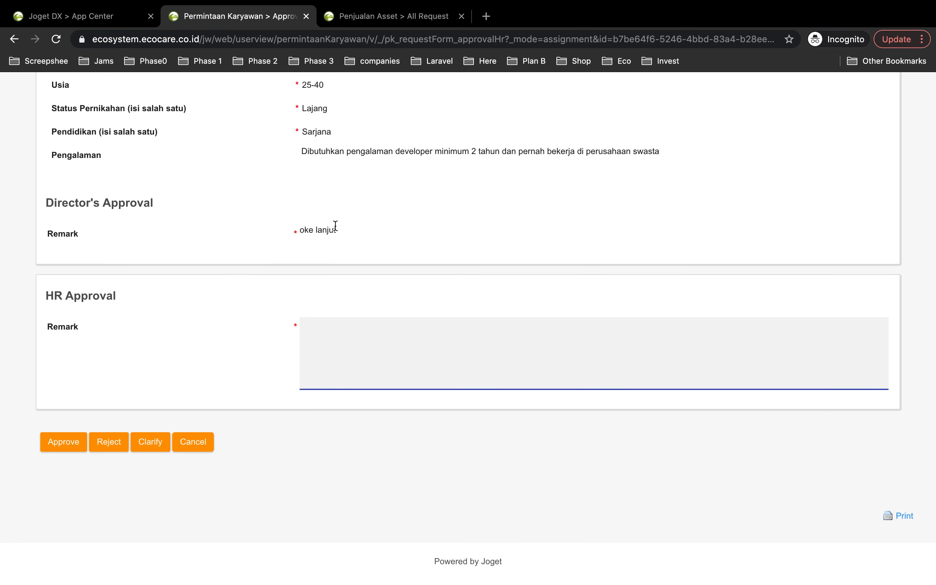
left_click_drag(340, 231, 299, 229)
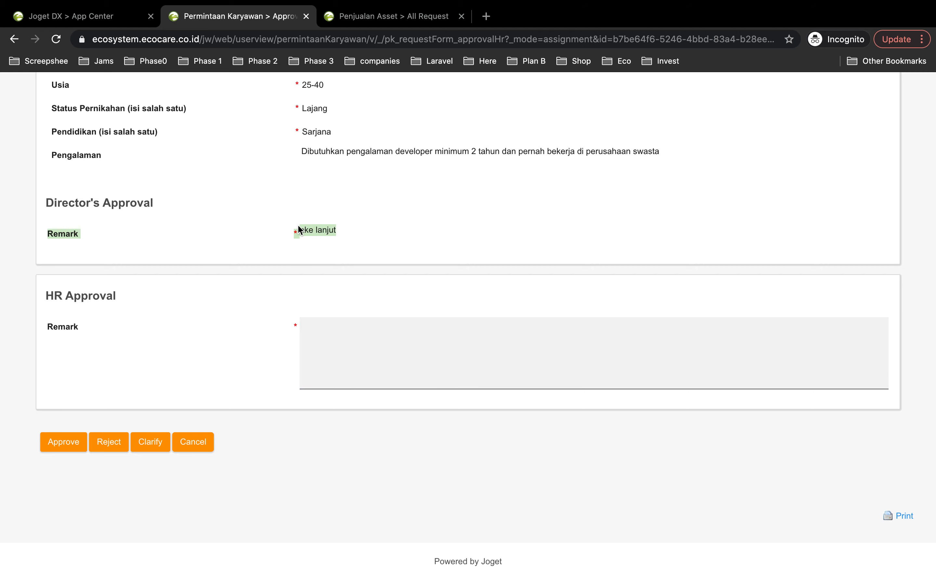
scroll(298, 229, "up", 12)
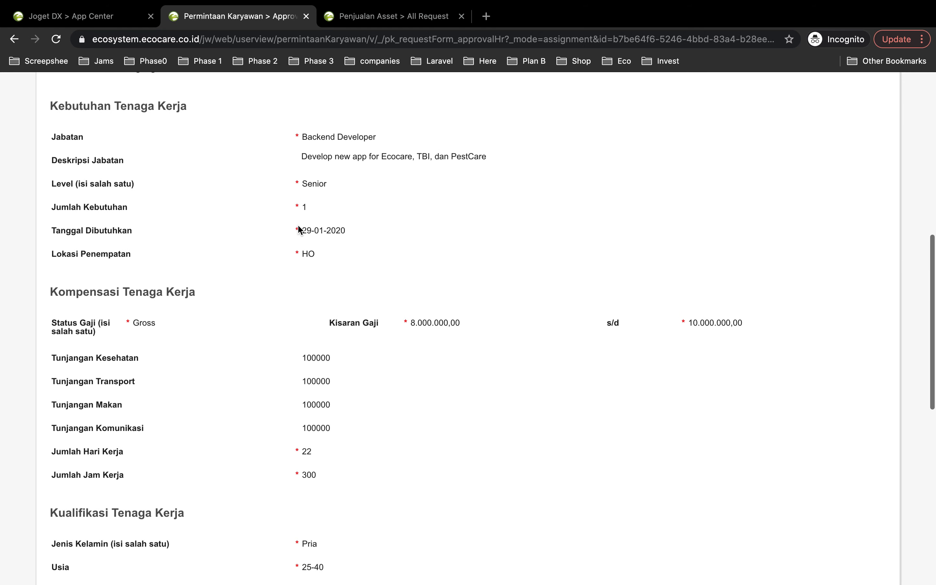
scroll(298, 230, "down", 2)
scroll(298, 230, "down", 8)
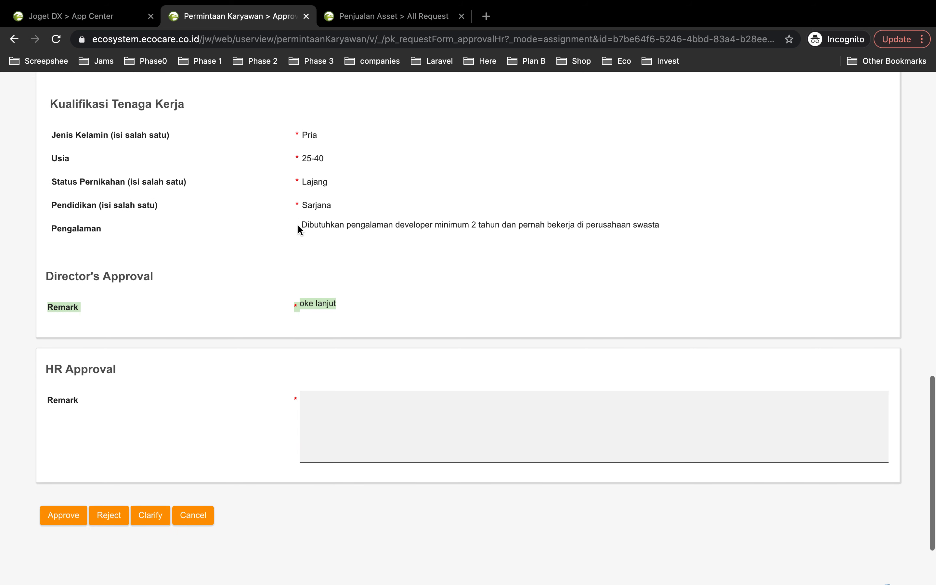
left_click(348, 366)
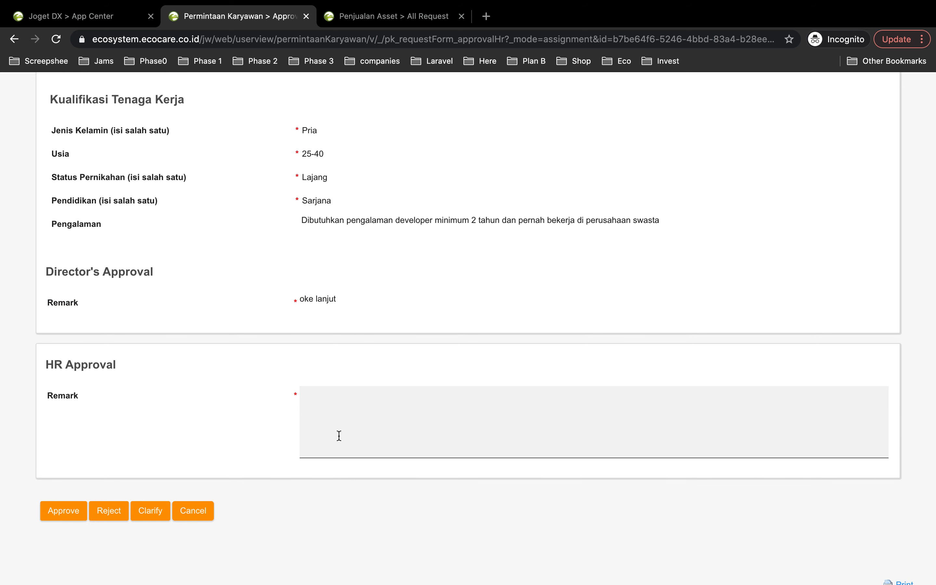
left_click(358, 429)
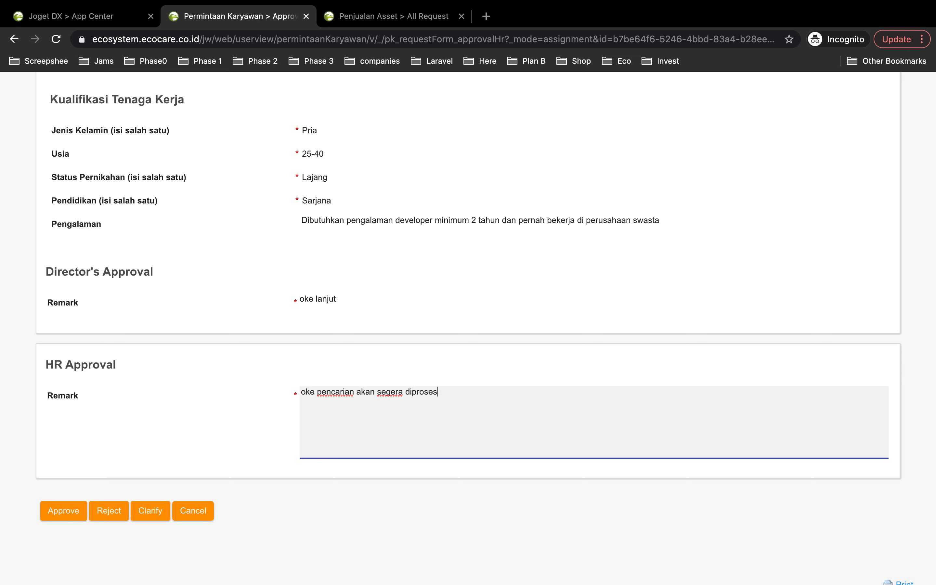
left_click(58, 515)
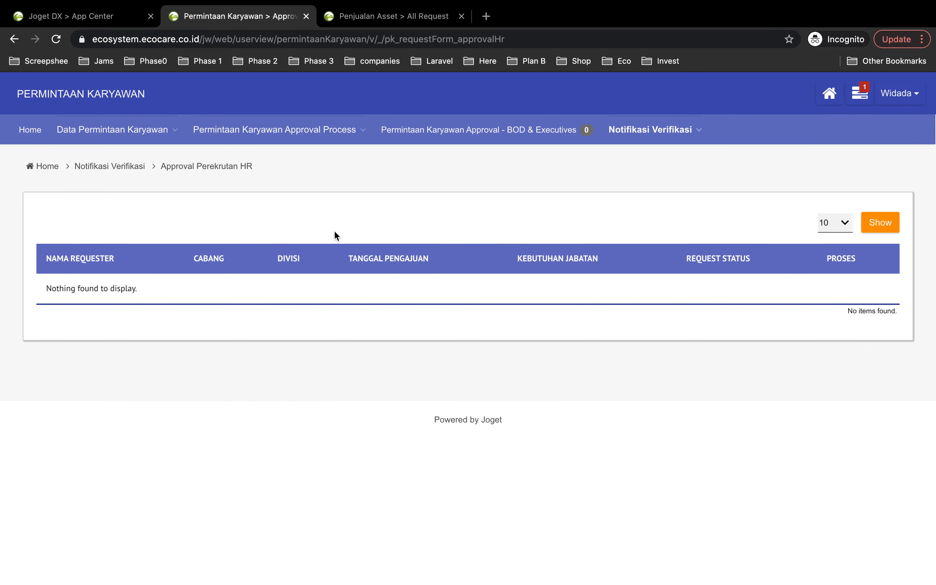
- Examine the Backend Developer request's approval stages in All Request, especially Verifikasi Perekrutan HR, and close the progress details
mouse_move(324, 123)
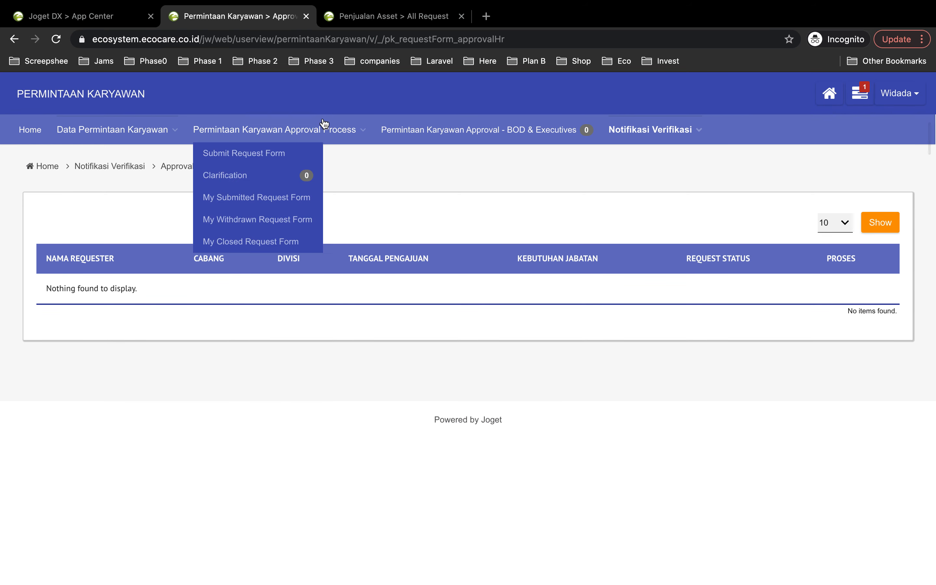
left_click(138, 155)
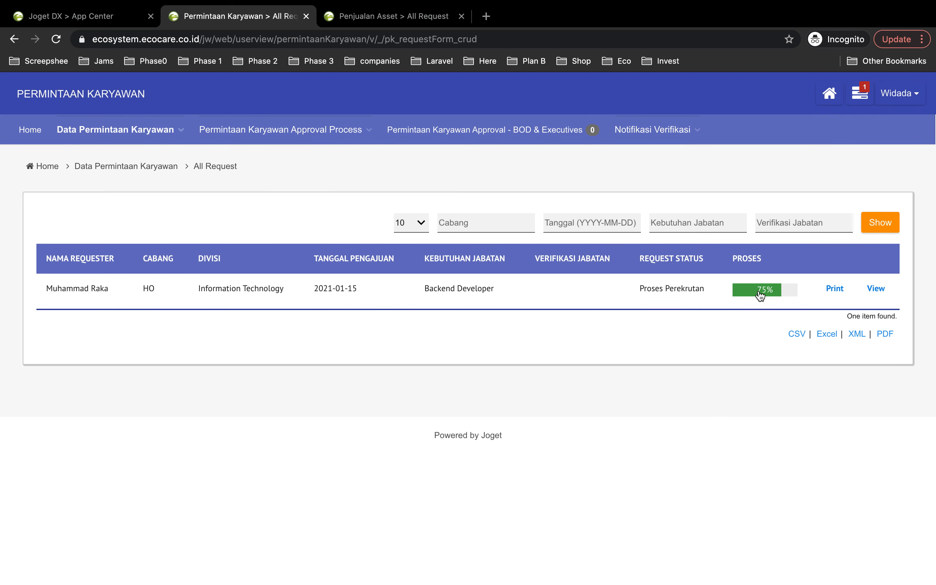
left_click(760, 294)
scroll(591, 406, "down", 2)
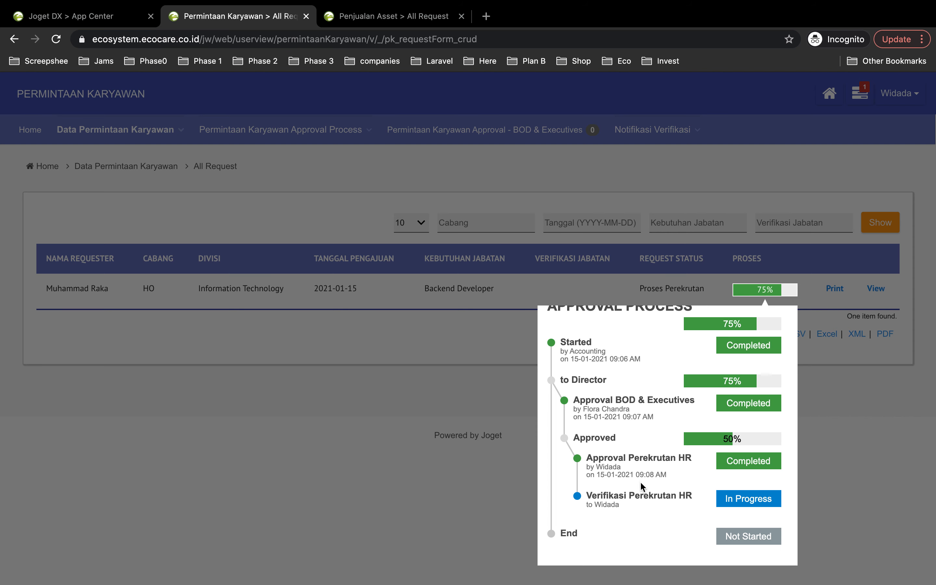
left_click_drag(588, 496, 623, 512)
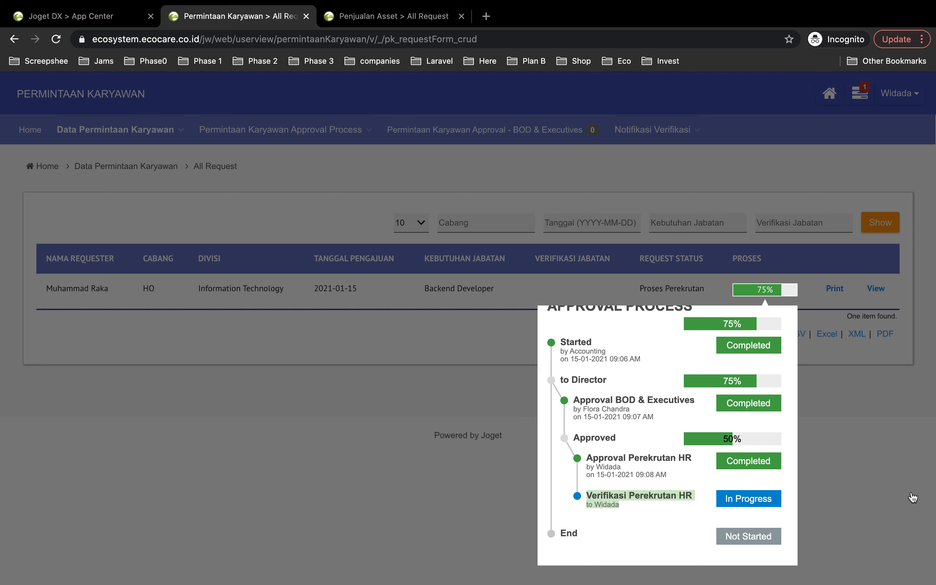
left_click(912, 498)
- Open the Backend Developer request from the Verifikasi Perekrutan HR list under Notifikasi Verifikasi
left_click(630, 134)
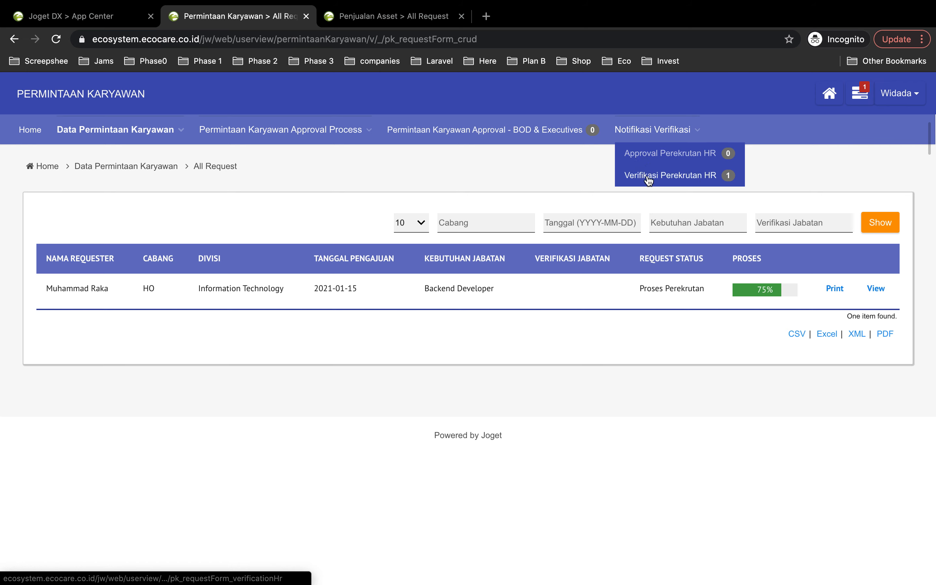
left_click(698, 178)
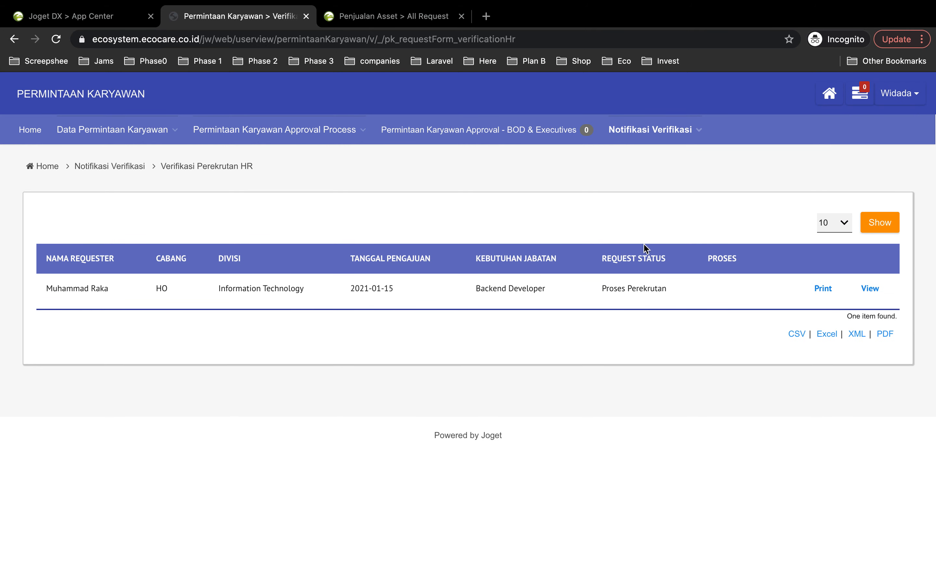
left_click(867, 294)
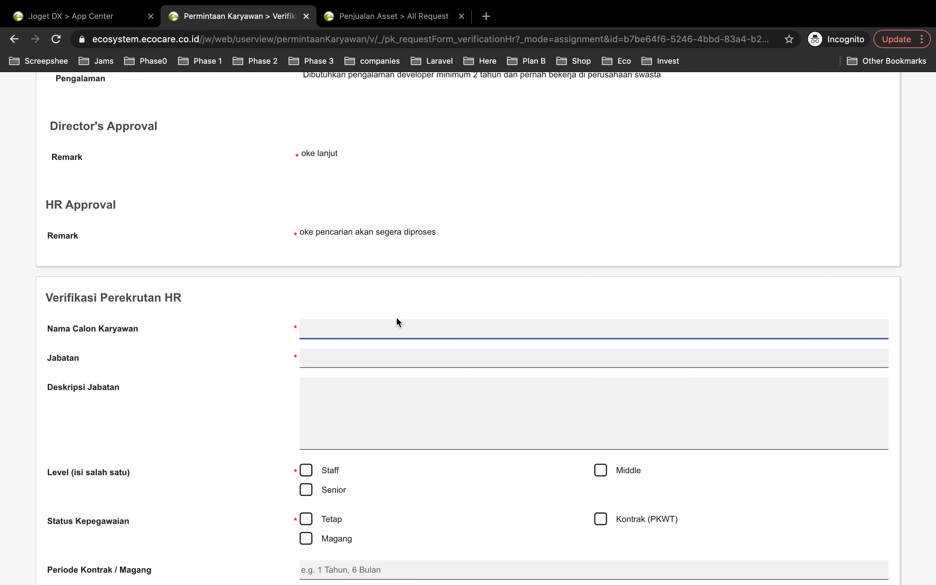
- Review the request's qualification details and the HR Approval remark recorded above the verification section
scroll(323, 288, "up", 5)
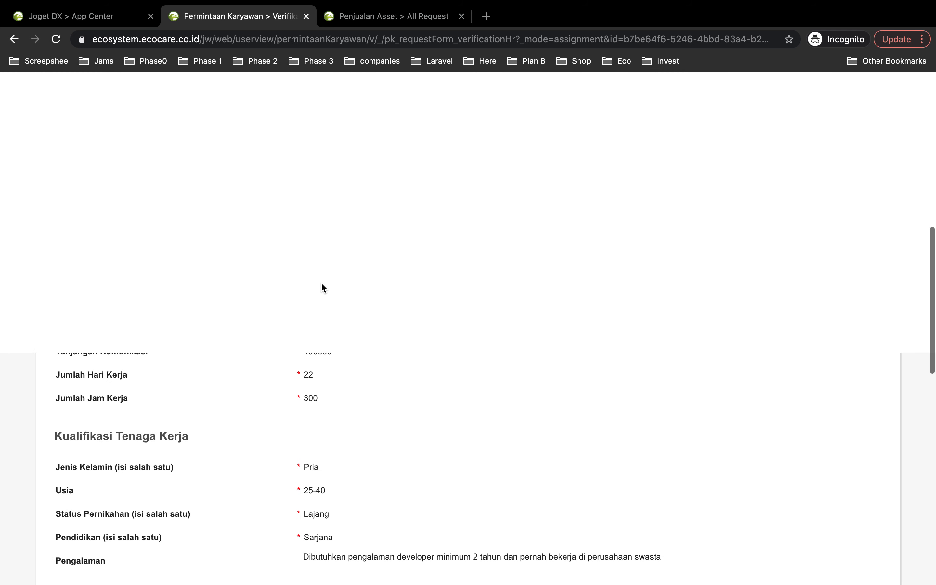
scroll(321, 282, "down", 6)
scroll(319, 282, "up", 4)
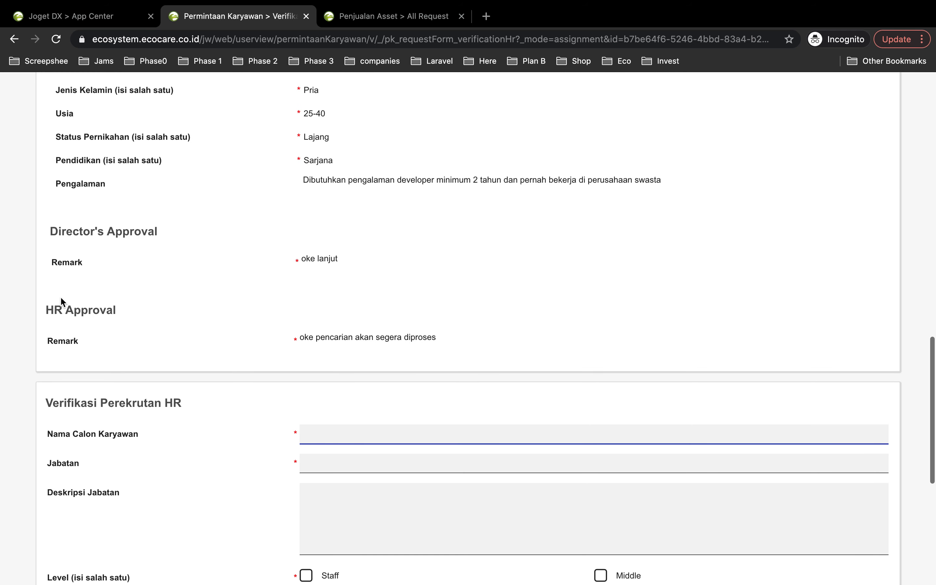
left_click_drag(47, 310, 114, 314)
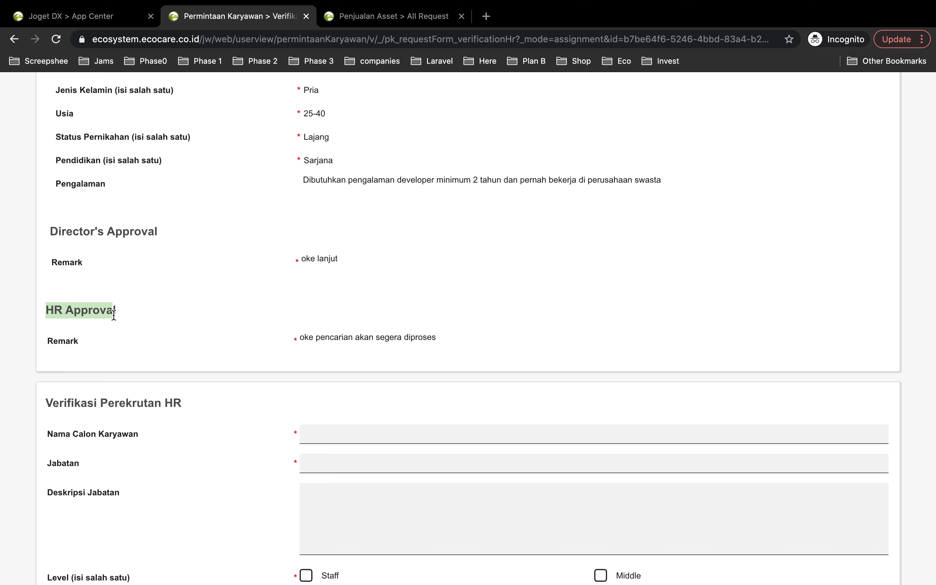
left_click_drag(299, 339, 436, 338)
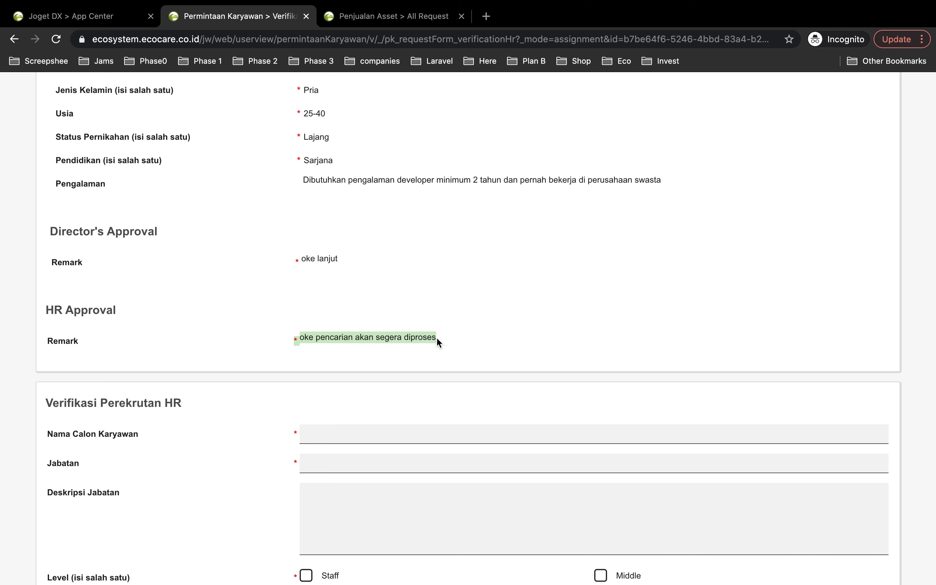
scroll(348, 392, "down", 4)
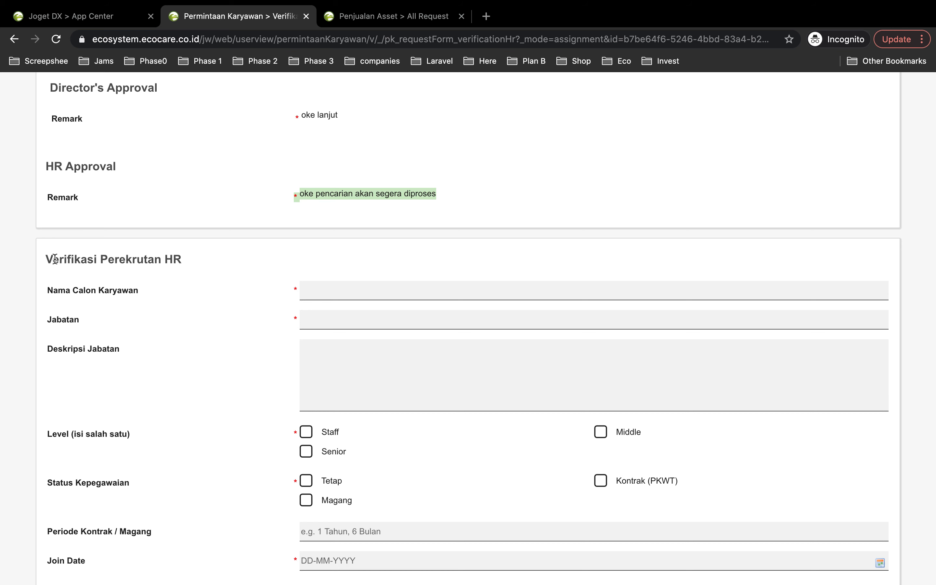
- Examine the Verifikasi Perekrutan HR fields alongside the original request's compensation and qualification details
left_click_drag(47, 260, 180, 261)
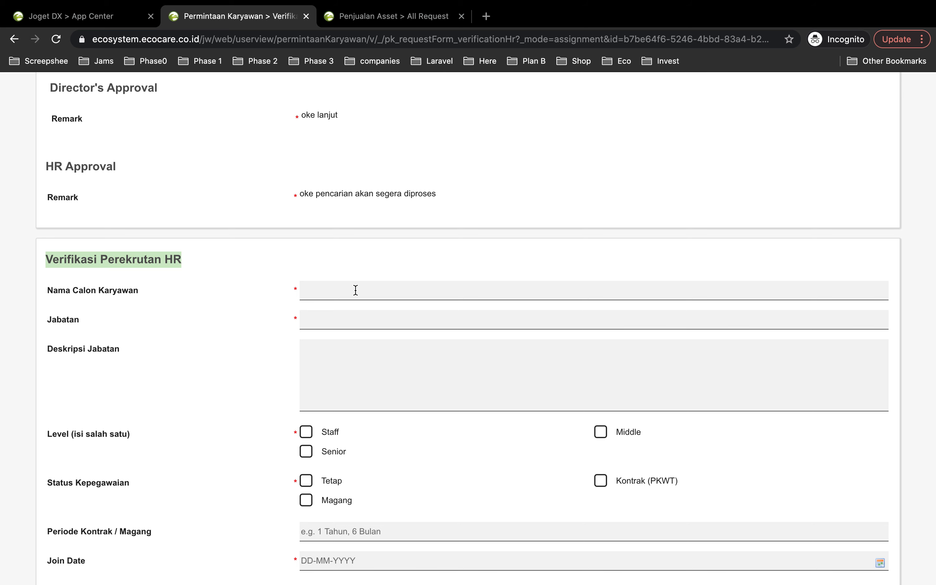
scroll(355, 290, "down", 3)
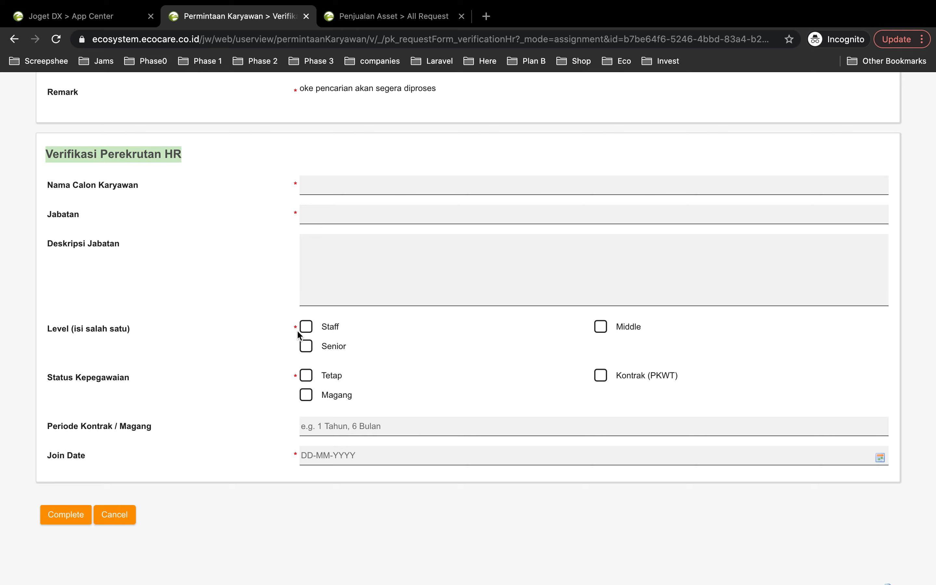
scroll(360, 331, "up", 5)
scroll(359, 331, "up", 20)
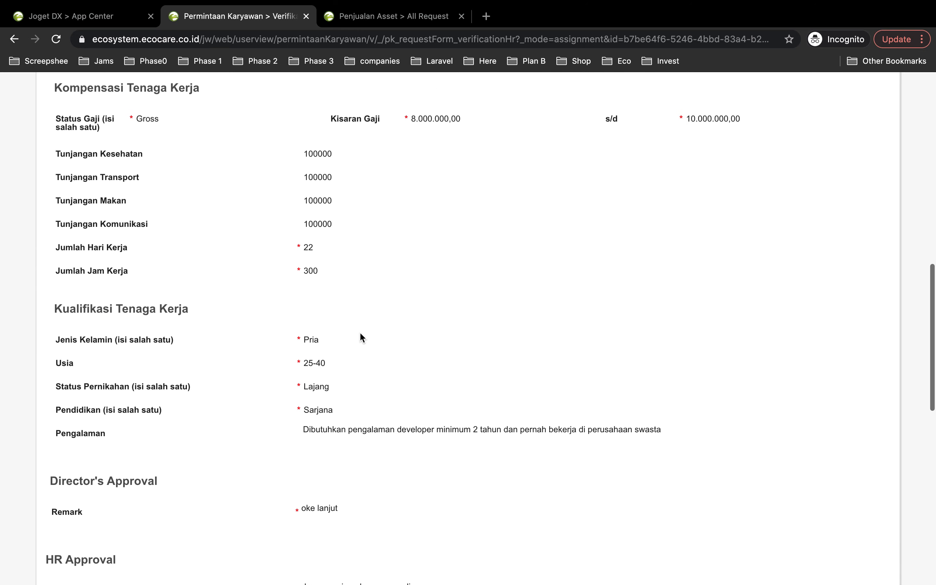
scroll(361, 337, "down", 20)
scroll(359, 331, "down", 5)
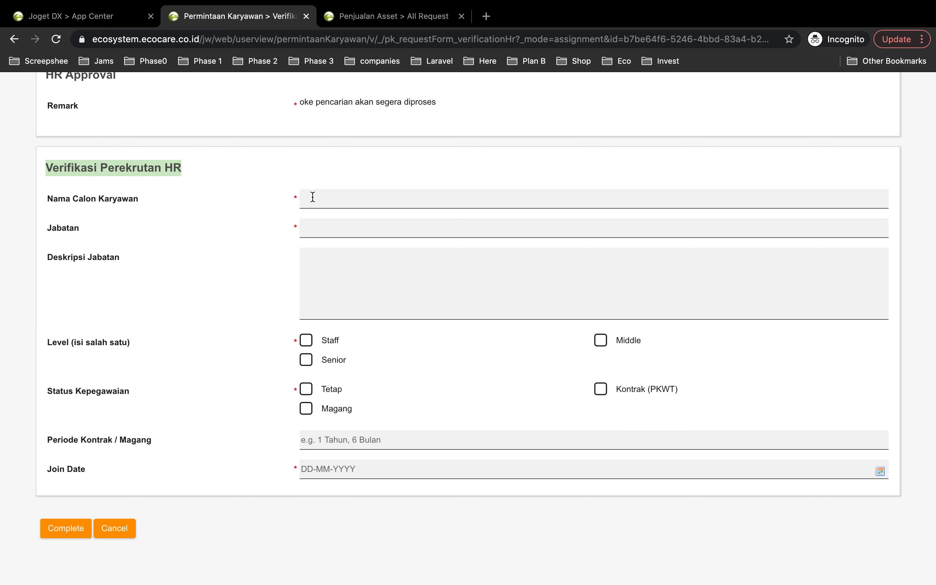
left_click(319, 205)
left_click(330, 290)
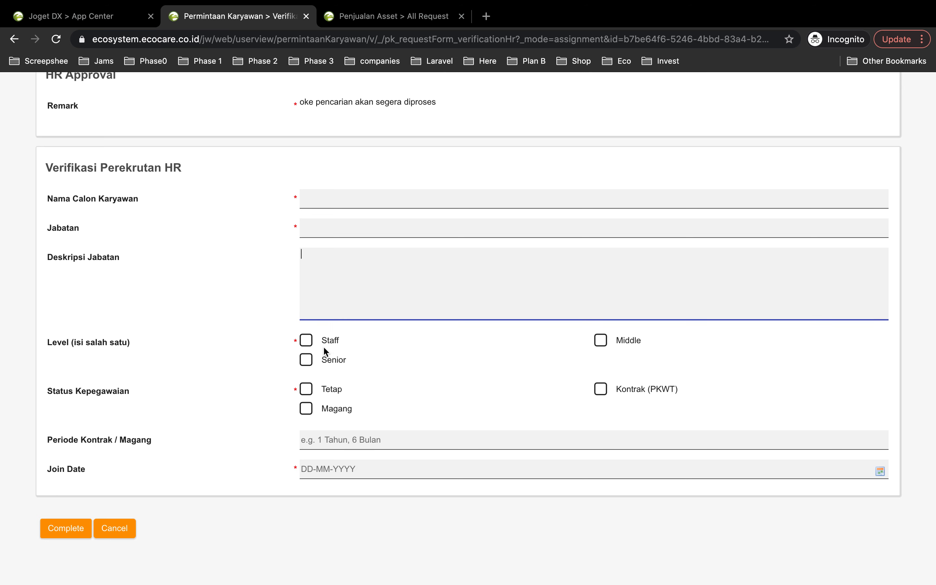
scroll(323, 346, "up", 1)
scroll(324, 354, "up", 2)
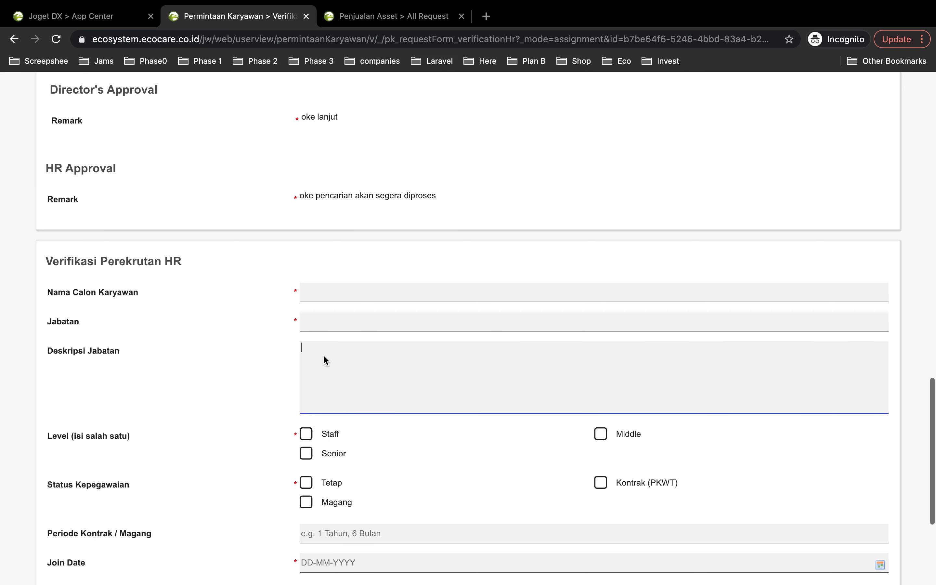
scroll(323, 353, "up", 5)
scroll(323, 356, "up", 3)
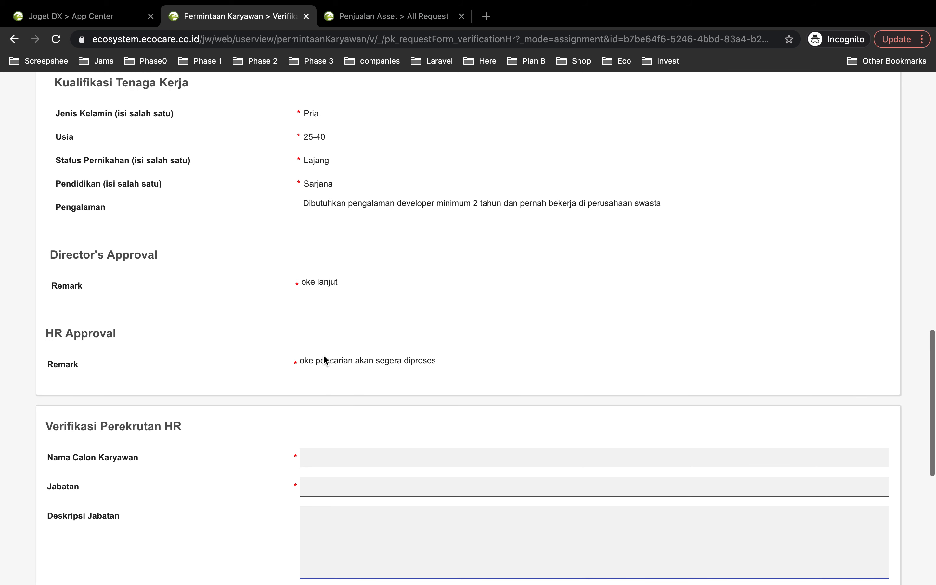
scroll(323, 356, "down", 5)
scroll(324, 360, "down", 4)
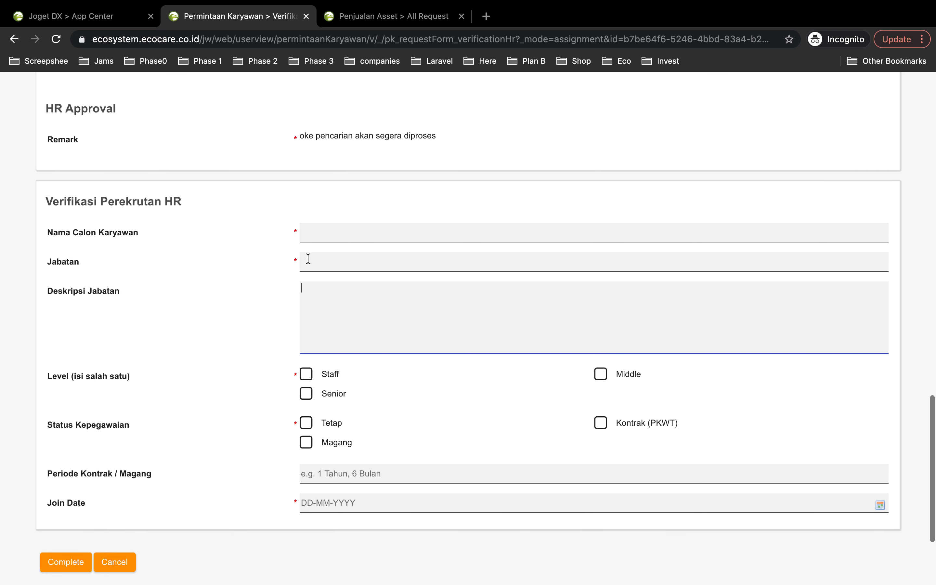
scroll(308, 259, "down", 1)
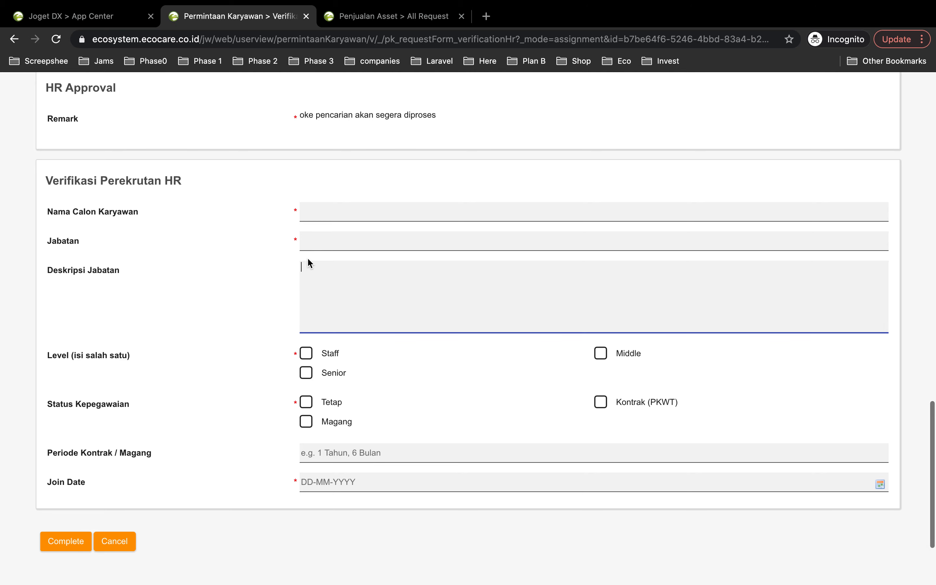
left_click(315, 212)
left_click(106, 281)
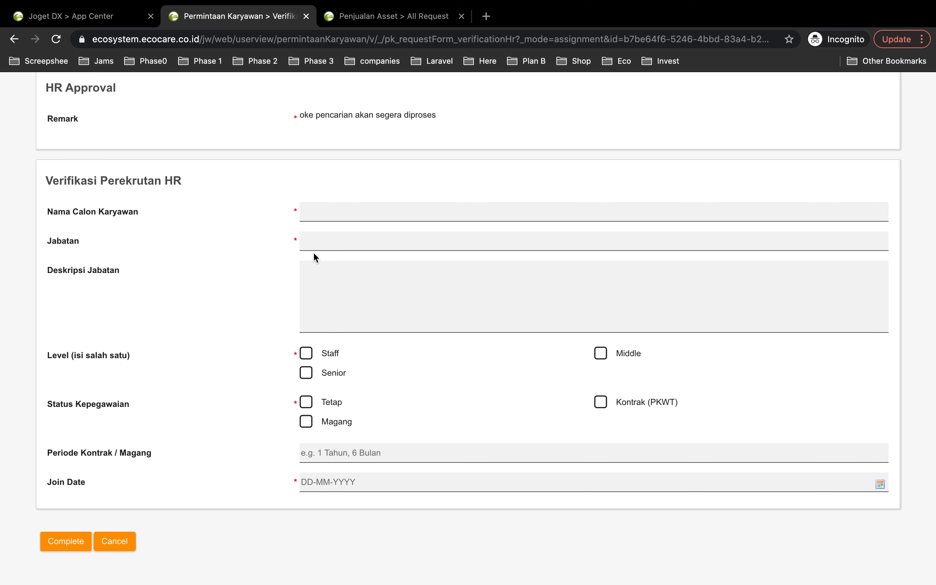
- Enter the candidate's name in Nama Calon Karyawan and set Jabatan to "IT Backend Developer"
left_click(323, 219)
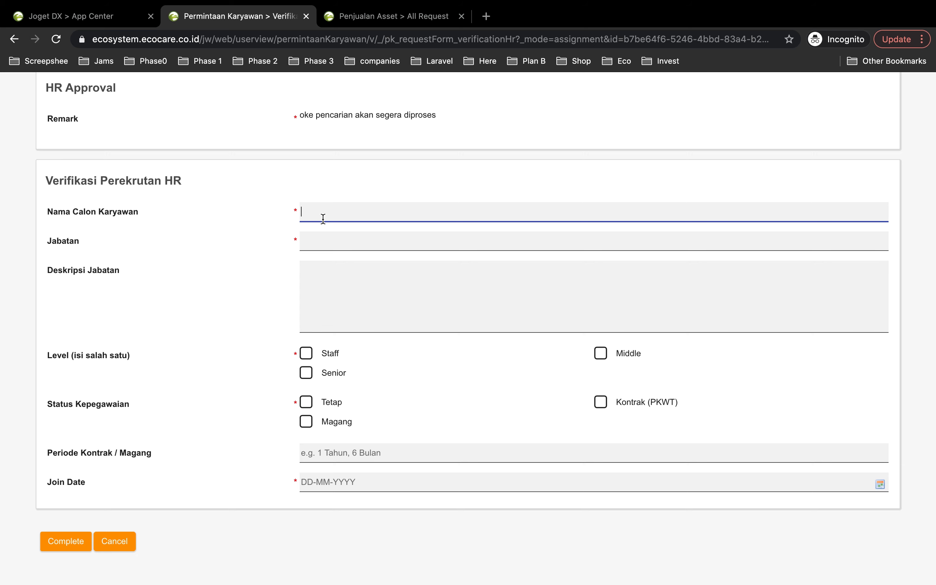
type("Doni")
left_click(365, 244)
type("IT")
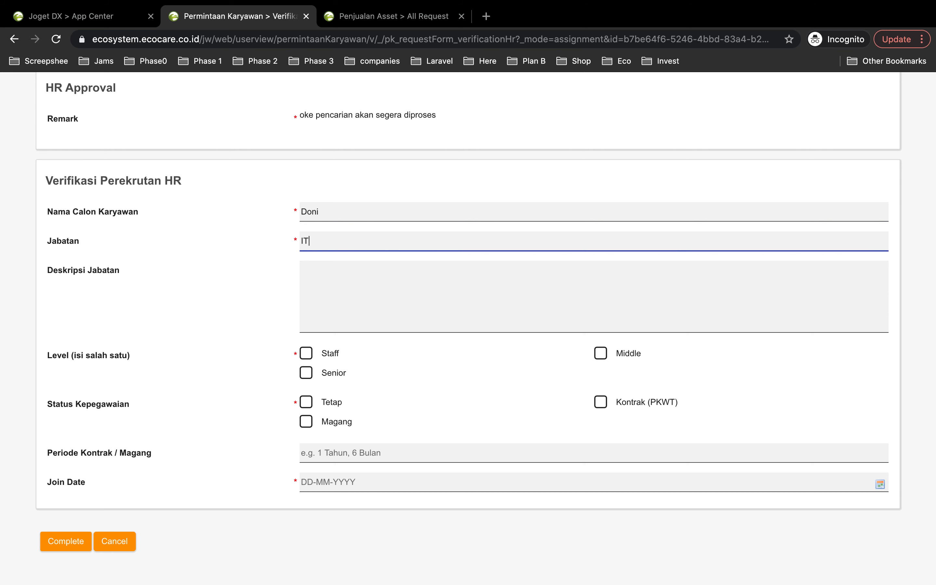
type(" Backend Developer")
- Fill in Deskripsi Jabatan with "Backend Developer for Ecocare, TBI, dan PestCare"
left_click(345, 280)
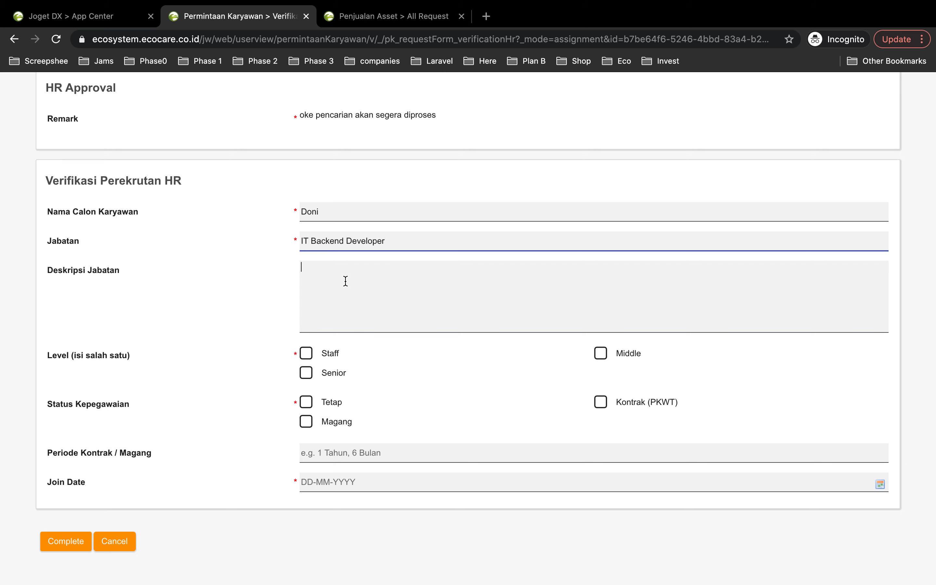
type("BA")
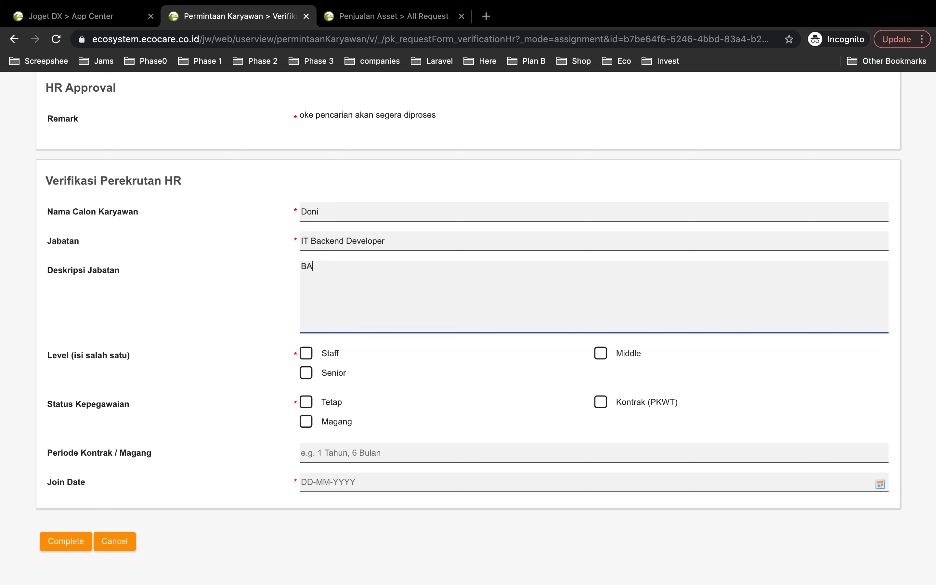
key("BackSpace")
key("BackSpace")
type("Backend Developer for Ecocare, TBI, dan ")
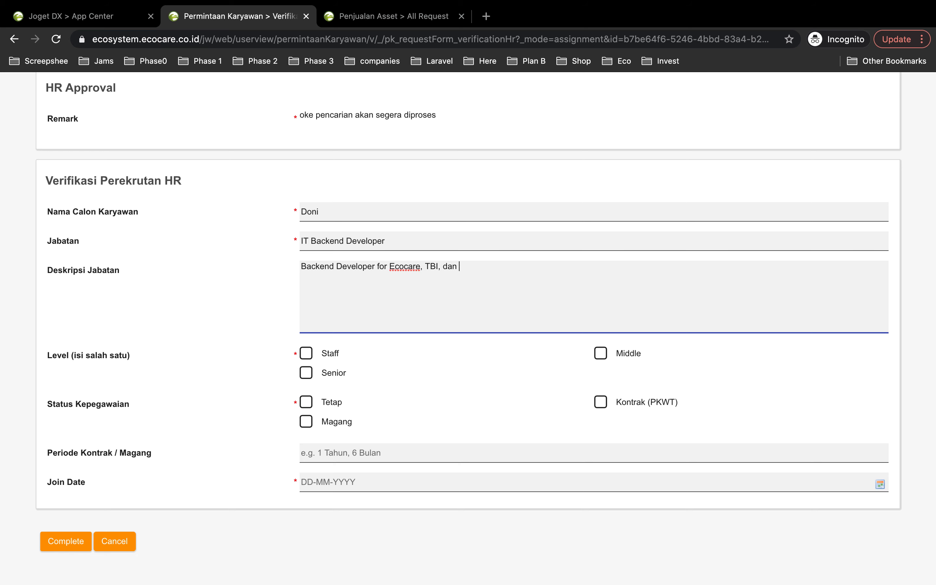
type("PestCare")
- Check the level in the original request, then set Level to Middle and Status Kepegawaian to Kontrak (PKWT) in the verification section
scroll(294, 375, "down", 2)
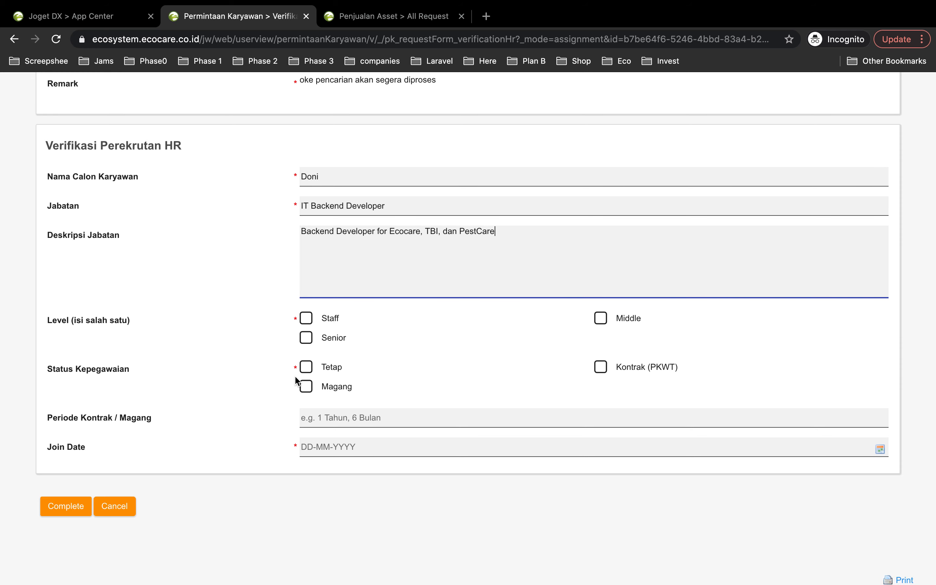
scroll(309, 336, "up", 15)
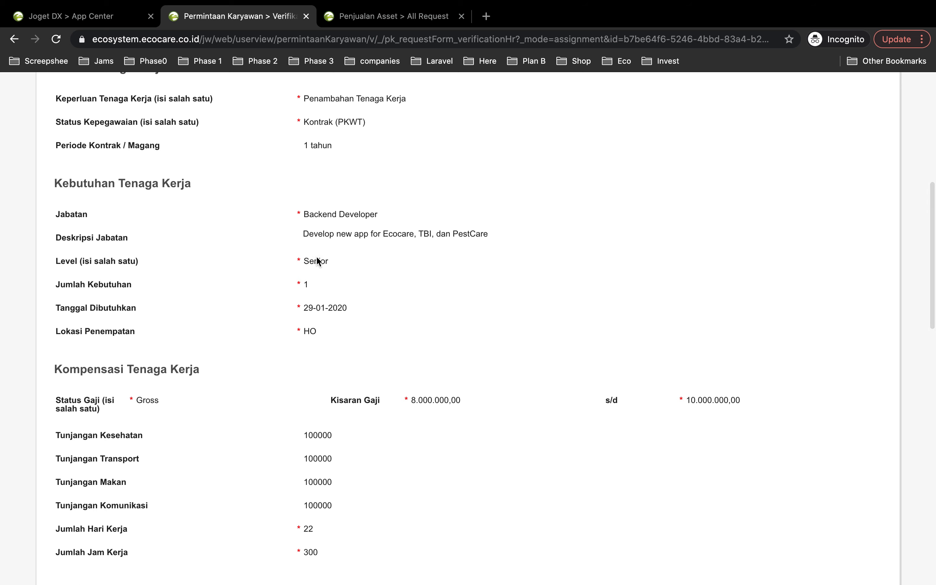
left_click_drag(328, 264, 298, 262)
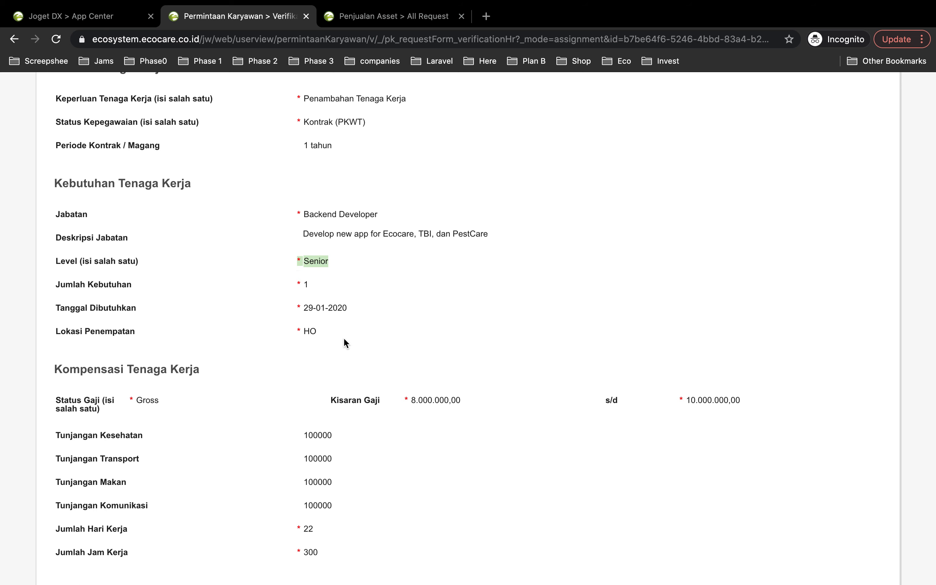
scroll(343, 337, "down", 15)
scroll(518, 413, "up", 5)
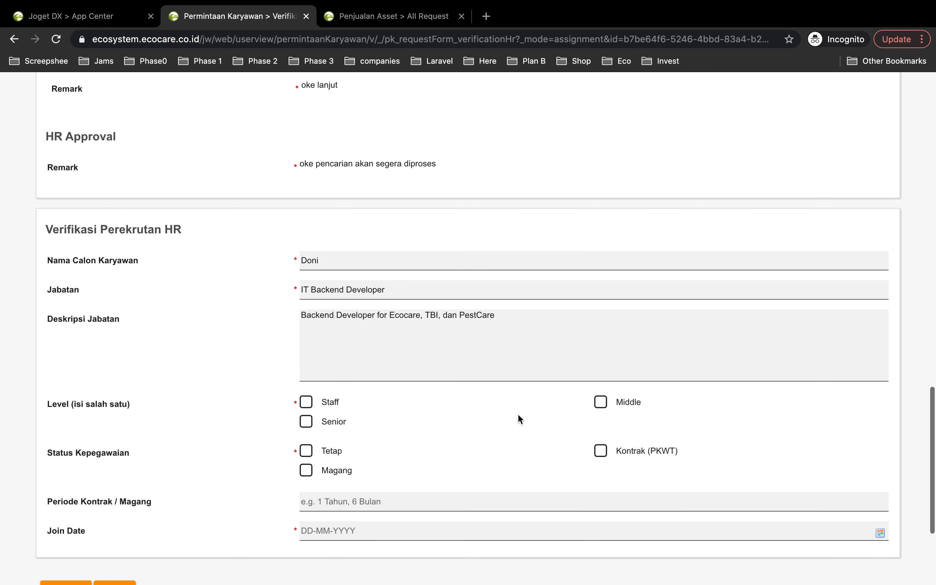
left_click(600, 403)
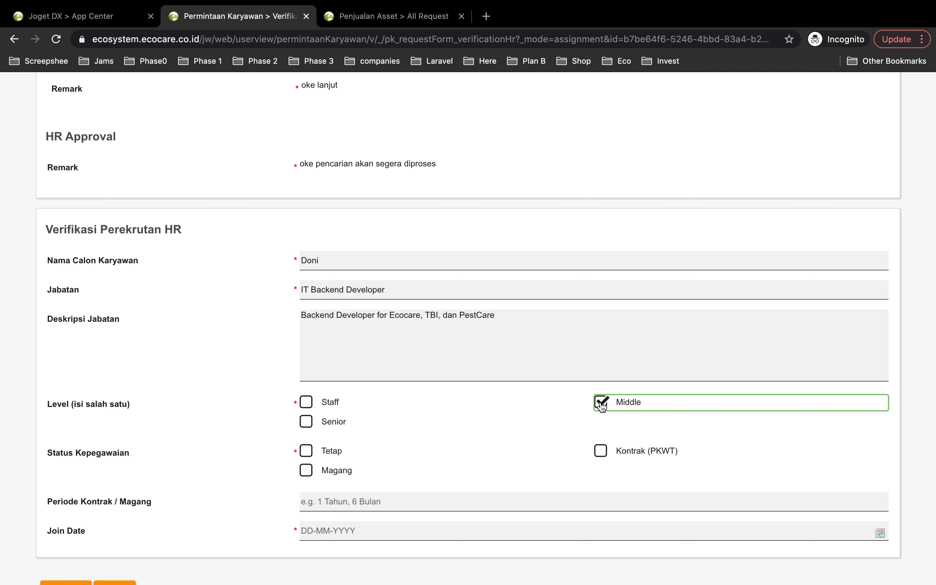
scroll(179, 455, "down", 2)
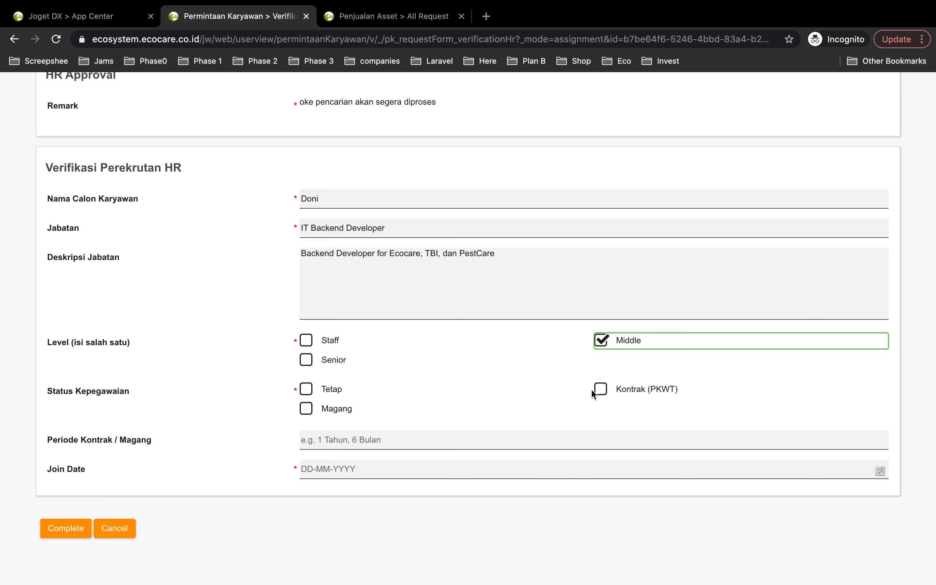
left_click(600, 390)
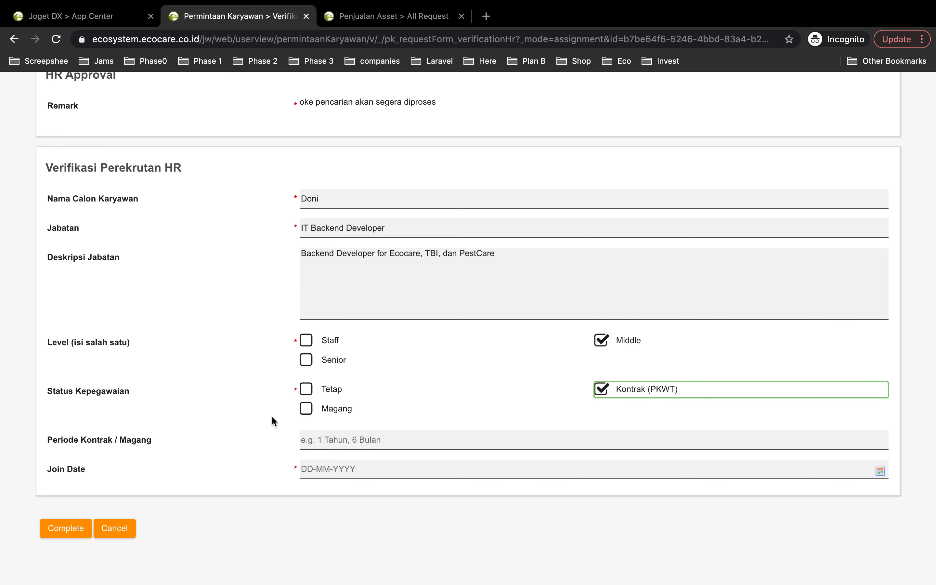
- Set Periode Kontrak / Magang to "1 Tahun"
scroll(271, 418, "down", 1)
left_click(361, 407)
type("1 T")
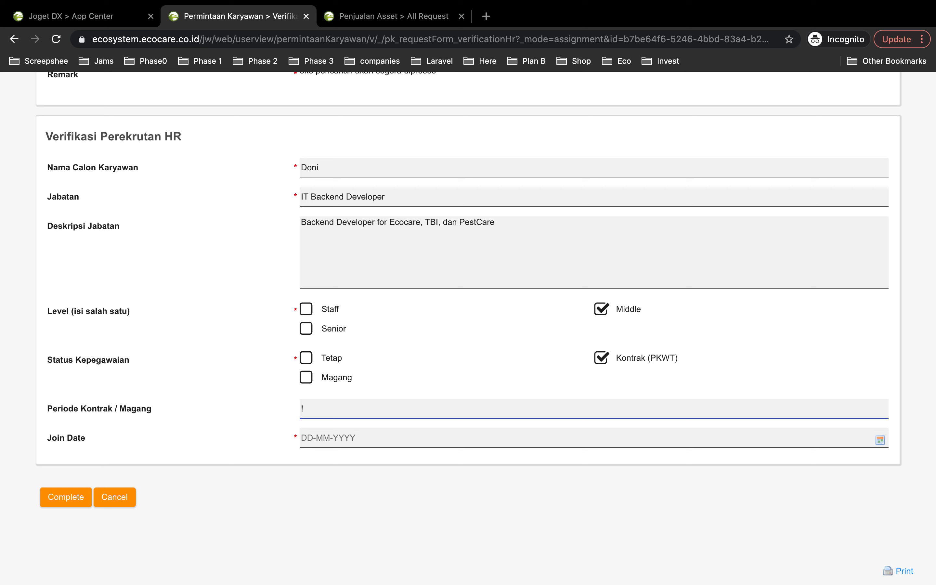
type(" ah")
- Check Tanggal Dibutuhkan in the original request and set the Join Date to 01-02-2021
left_click(372, 443)
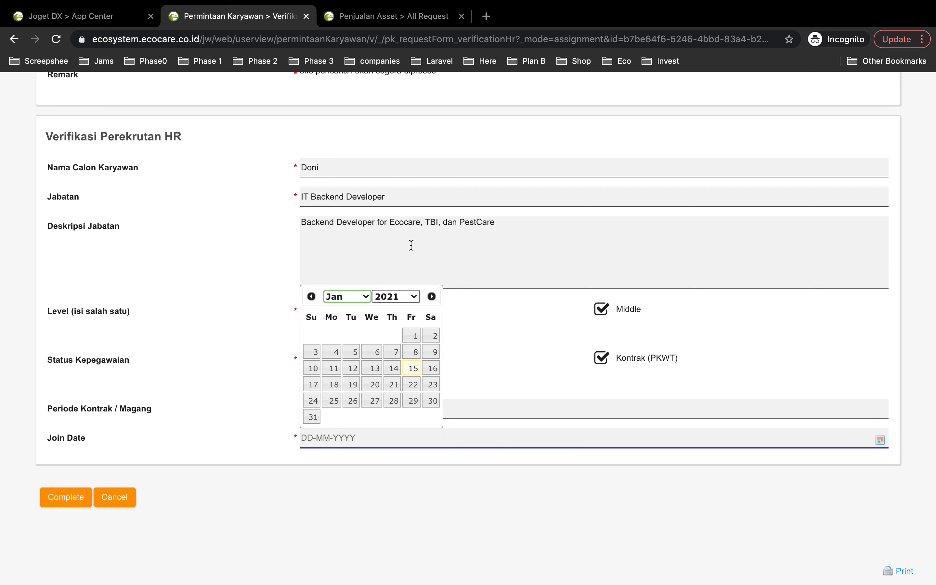
scroll(410, 245, "up", 10)
scroll(411, 256, "up", 5)
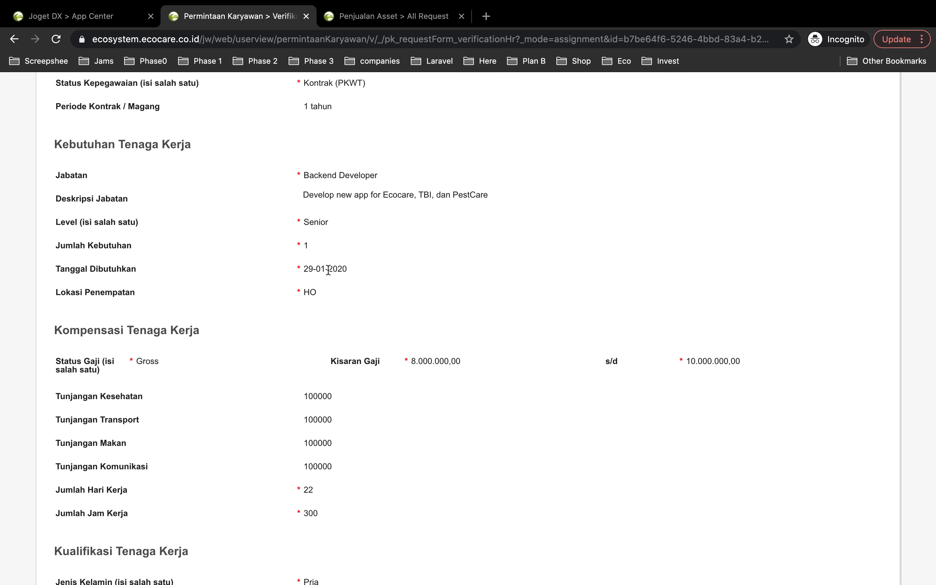
scroll(327, 266, "down", 14)
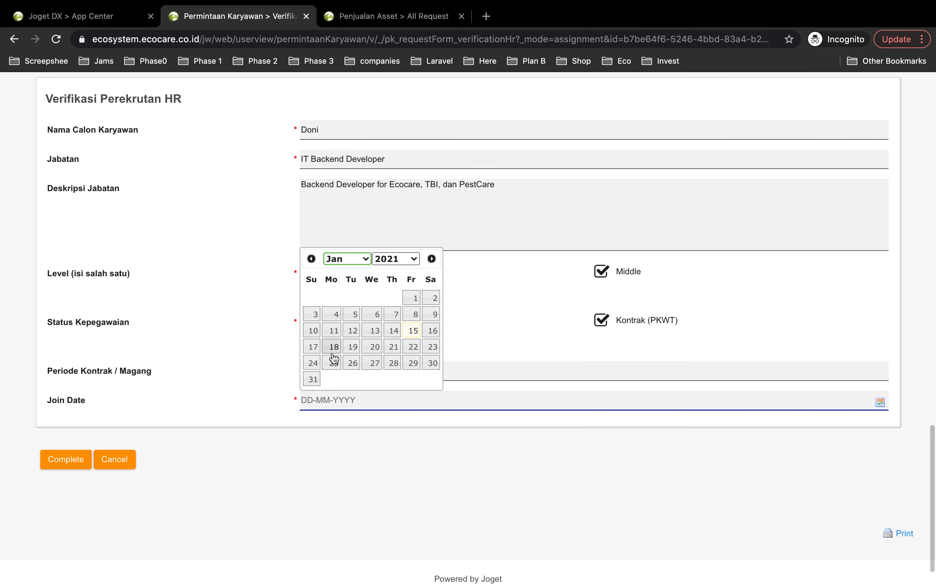
left_click(432, 259)
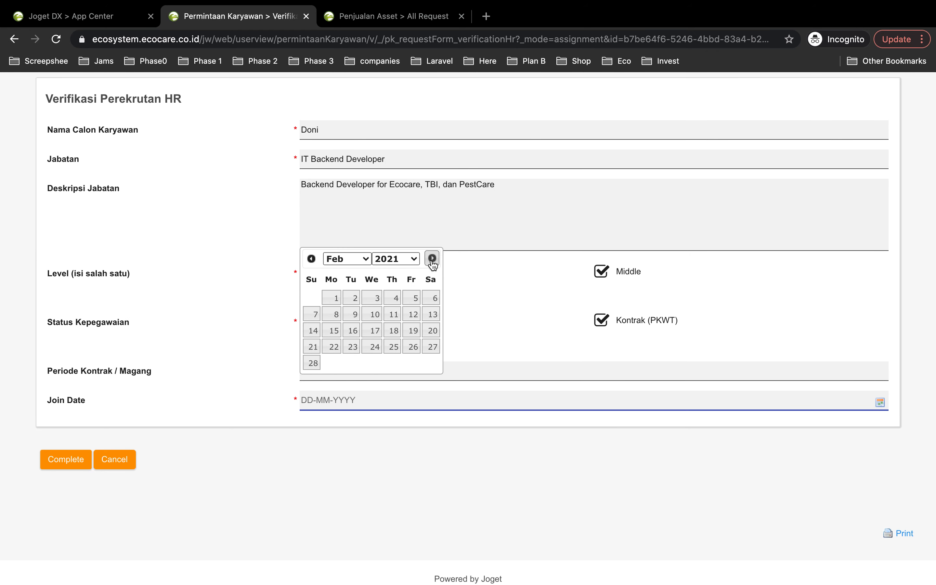
left_click(336, 304)
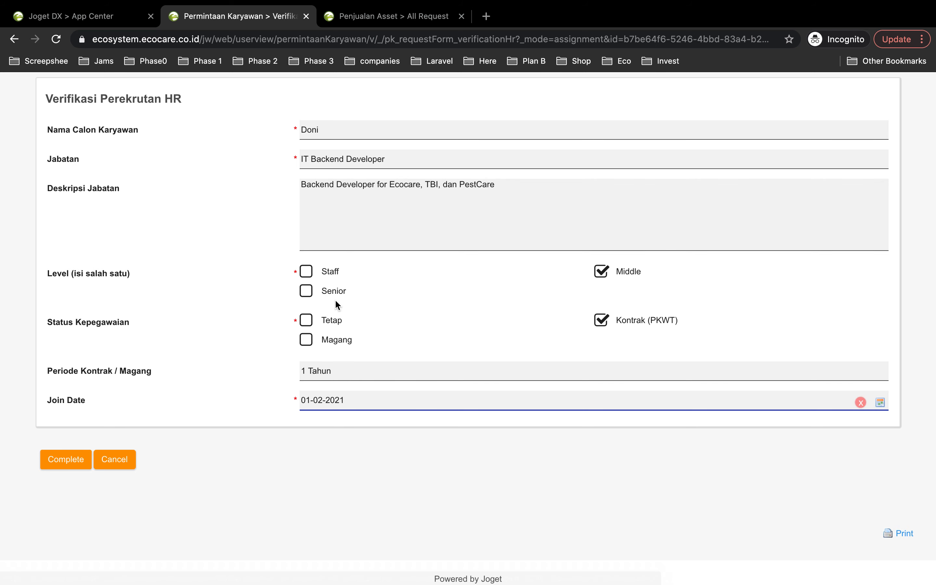
- Review the filled-in Verifikasi Perekrutan HR section and complete the verification
scroll(409, 385, "up", 3)
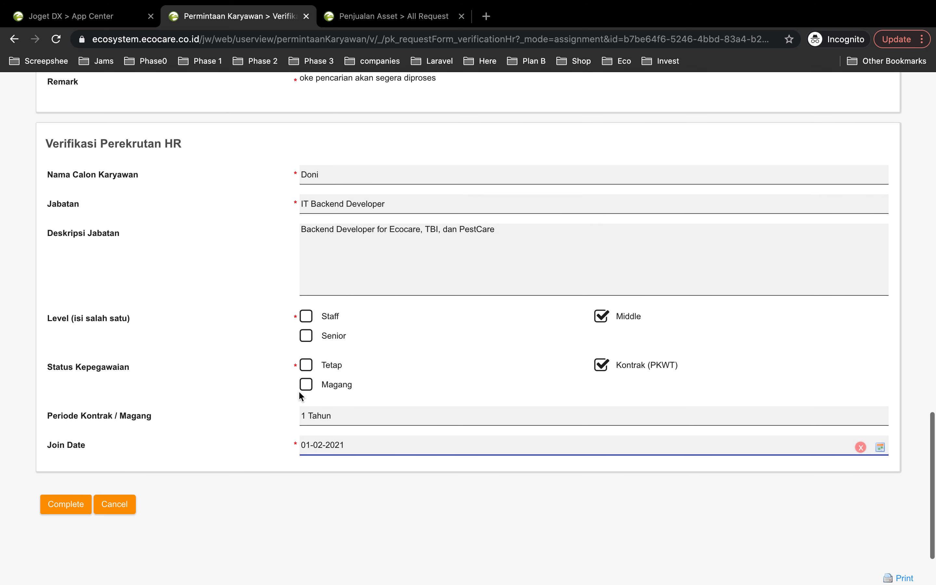
scroll(353, 345, "up", 3)
scroll(354, 345, "down", 3)
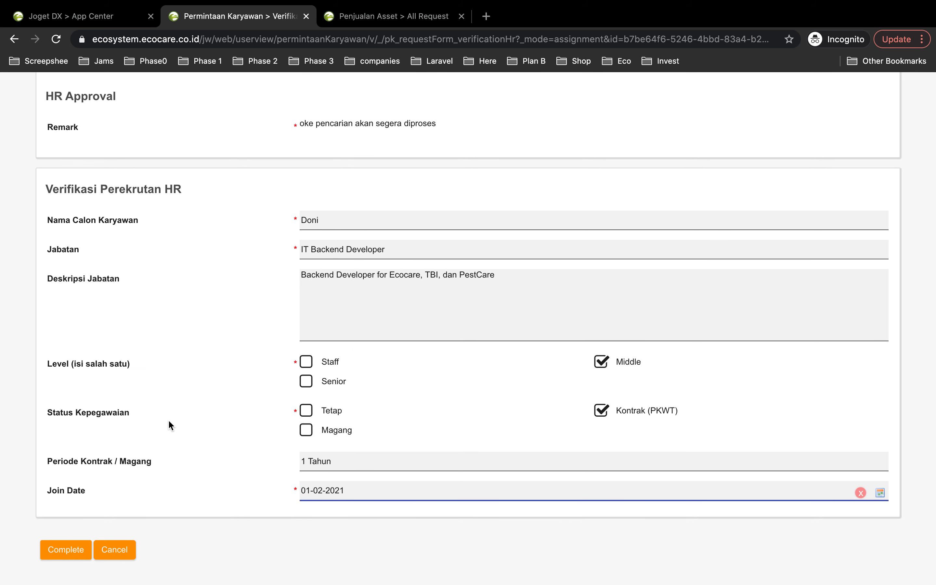
scroll(165, 406, "down", 1)
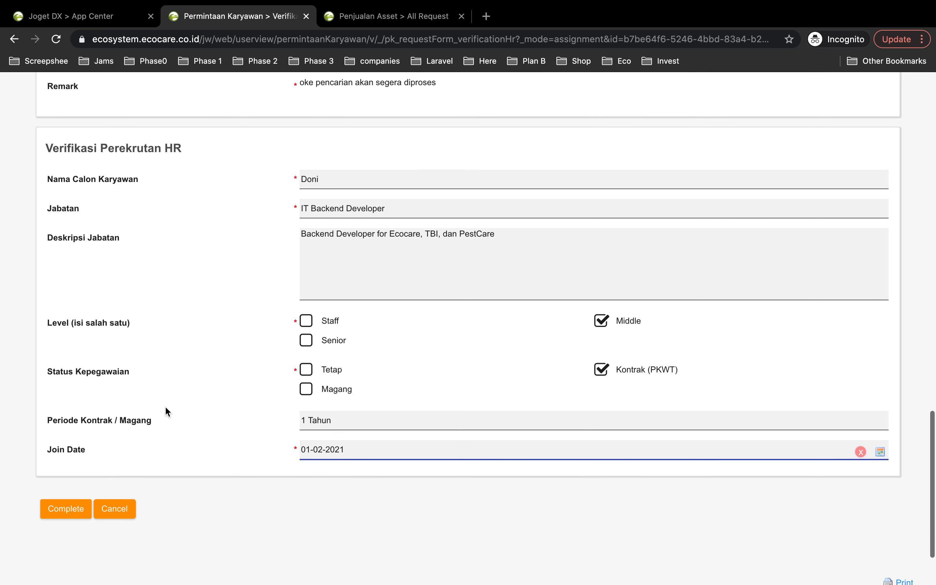
left_click(71, 516)
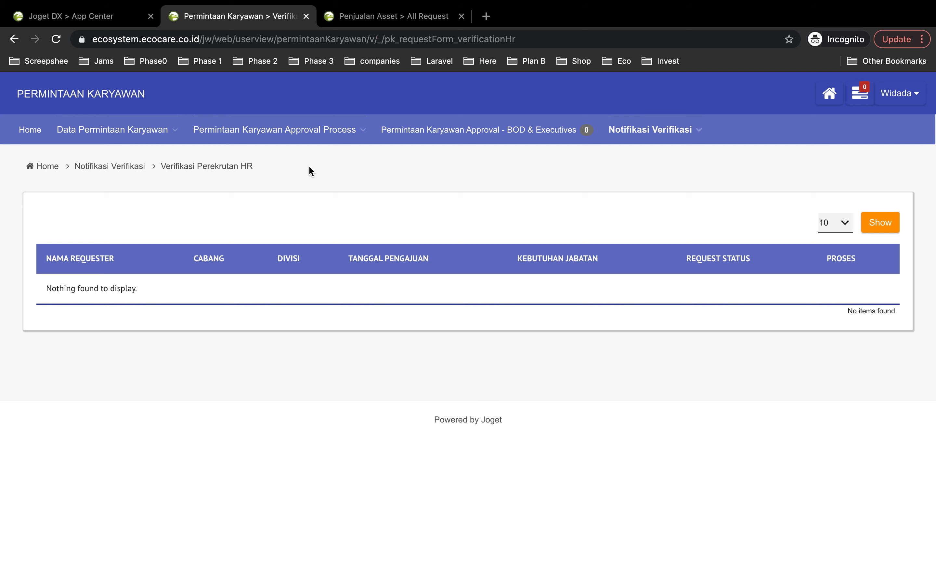
- Open the All Request list under Data Permintaan Karyawan and examine the Backend Developer request's approval process timeline
mouse_move(331, 133)
mouse_move(163, 136)
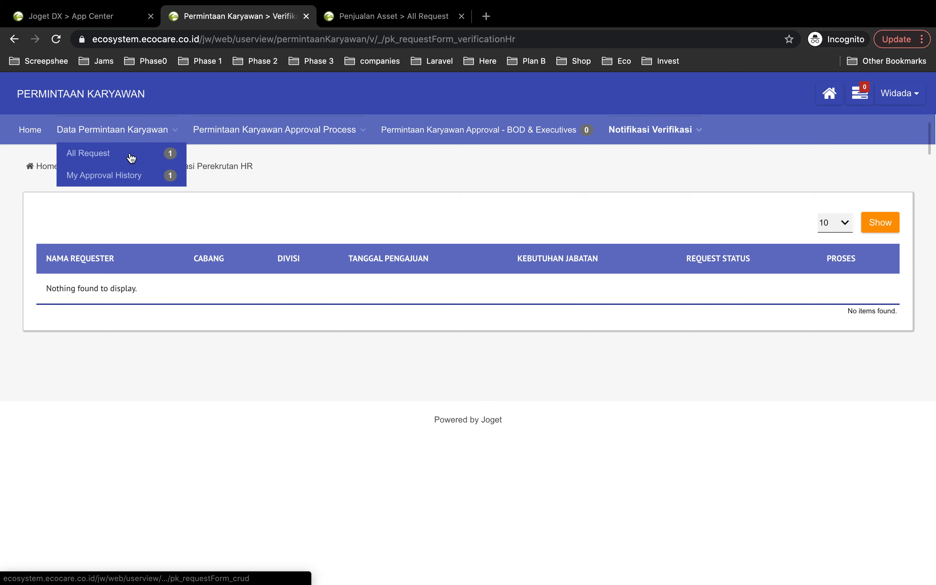
left_click(104, 156)
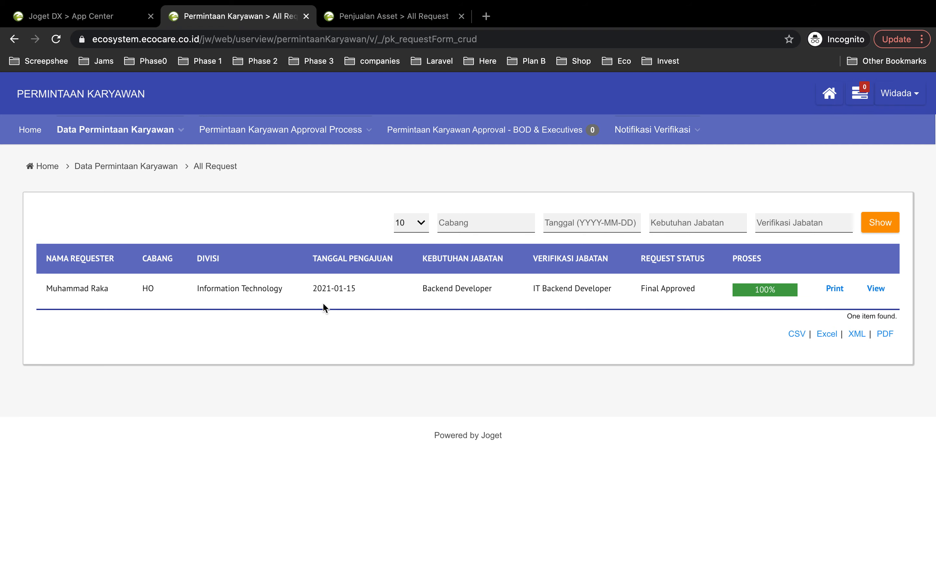
left_click(758, 292)
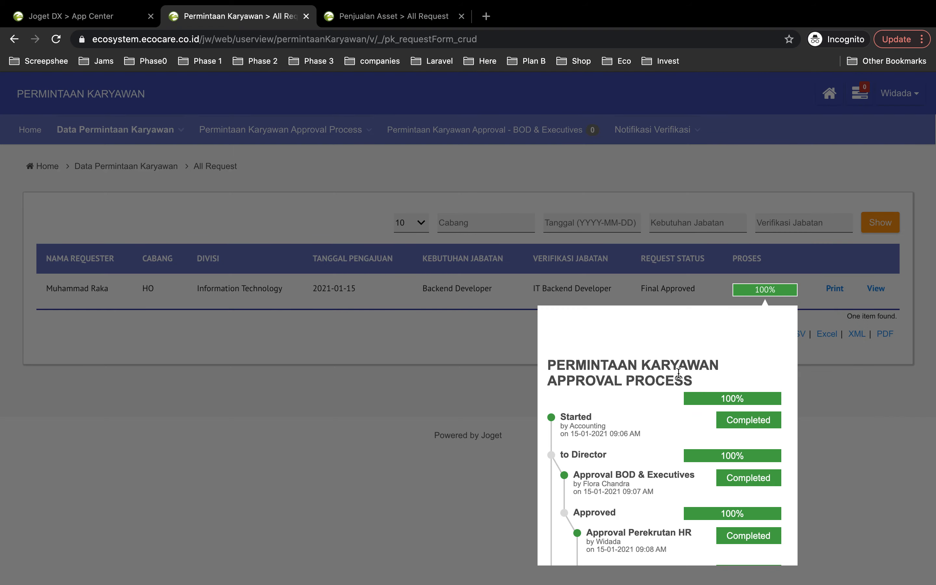
scroll(662, 404, "down", 2)
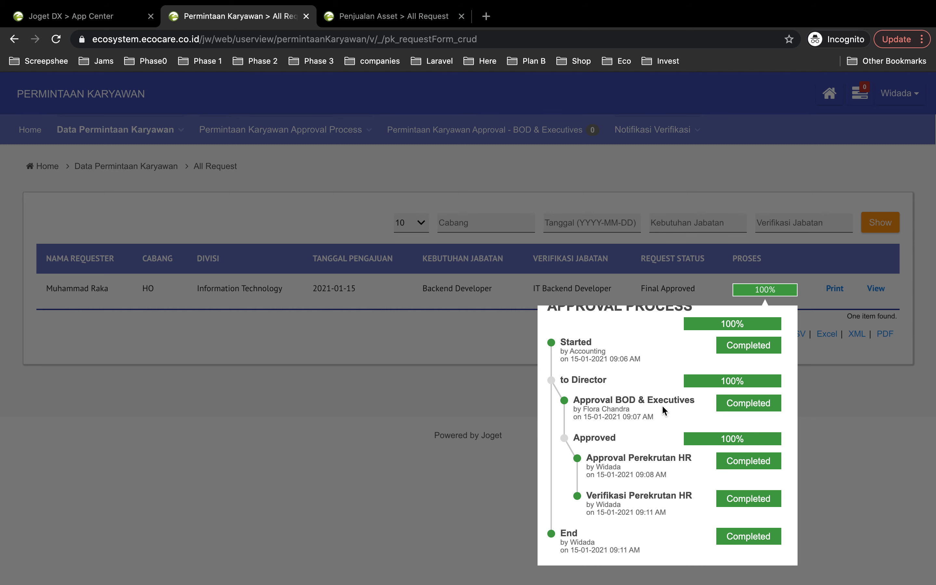
left_click(867, 439)
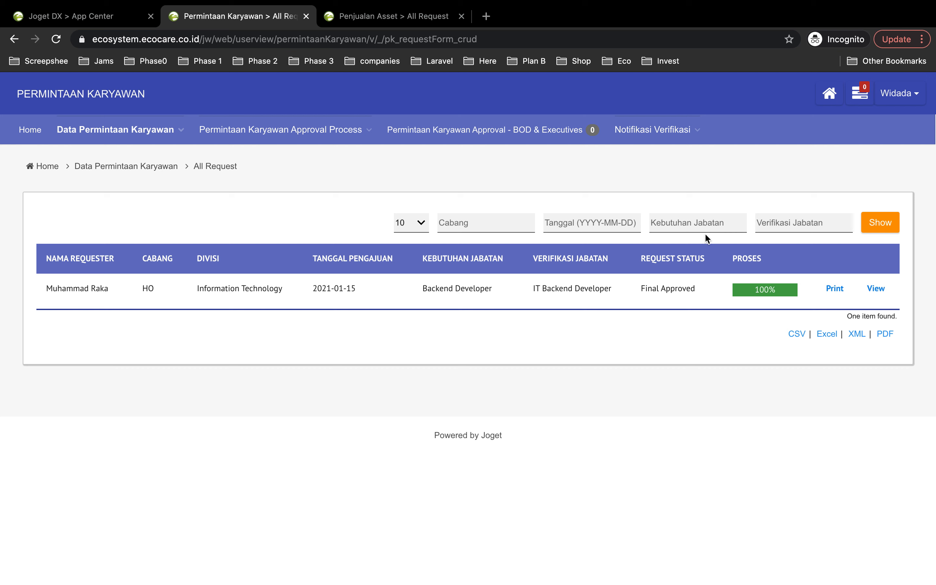
- Reload the All Request list of employee requests
mouse_move(108, 131)
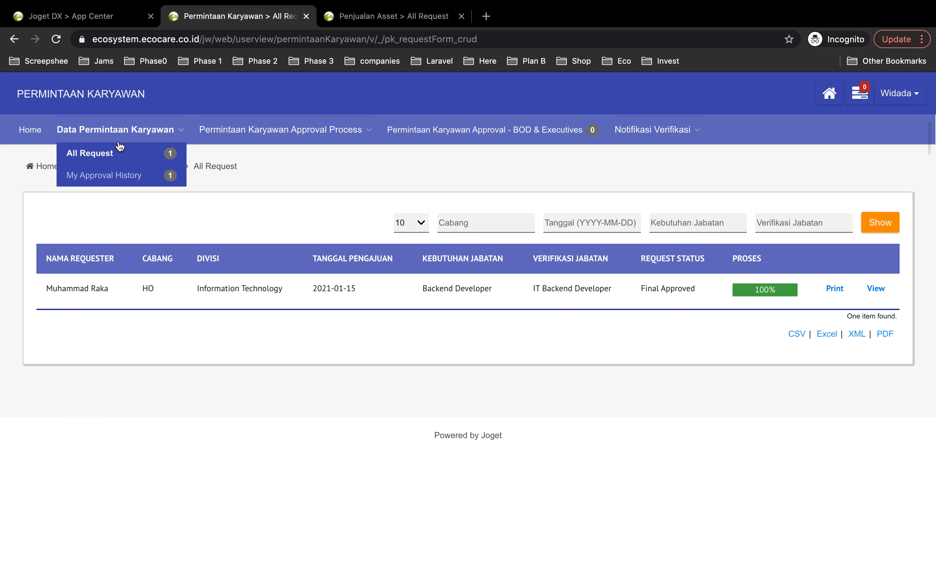
left_click(95, 156)
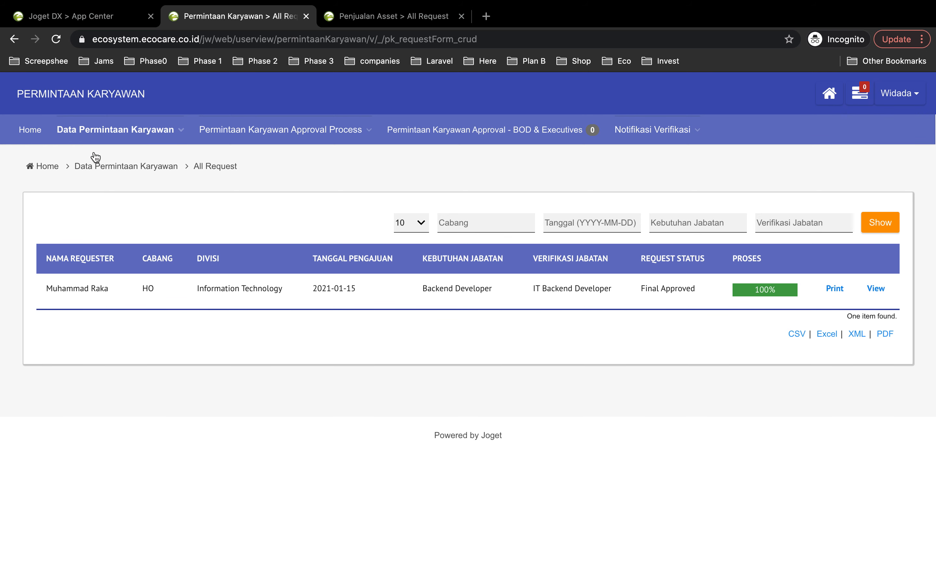